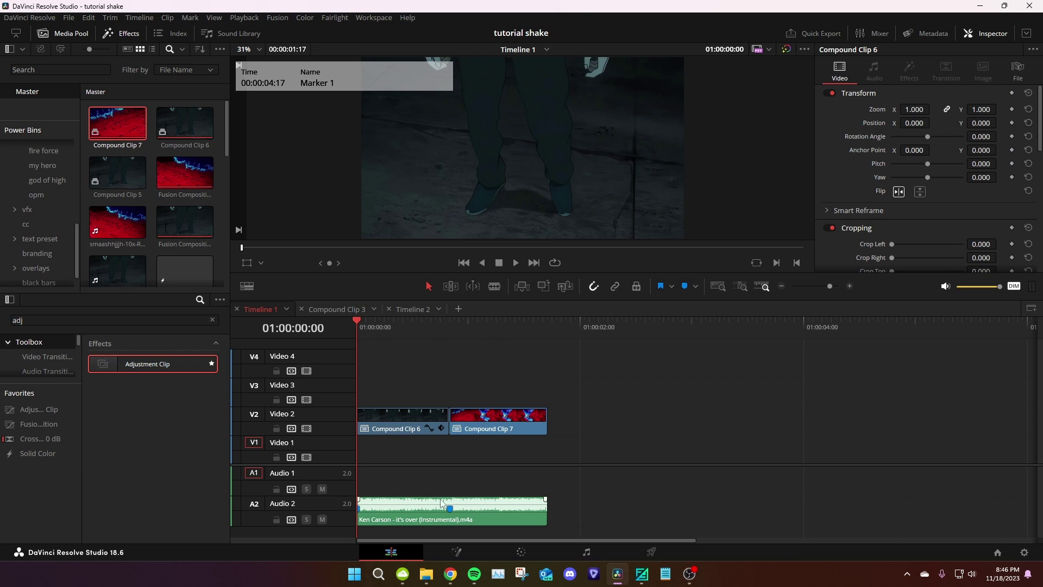
# Step: Play back the timeline and check the frames around the cut between the two compound clips
pyautogui.press('space')
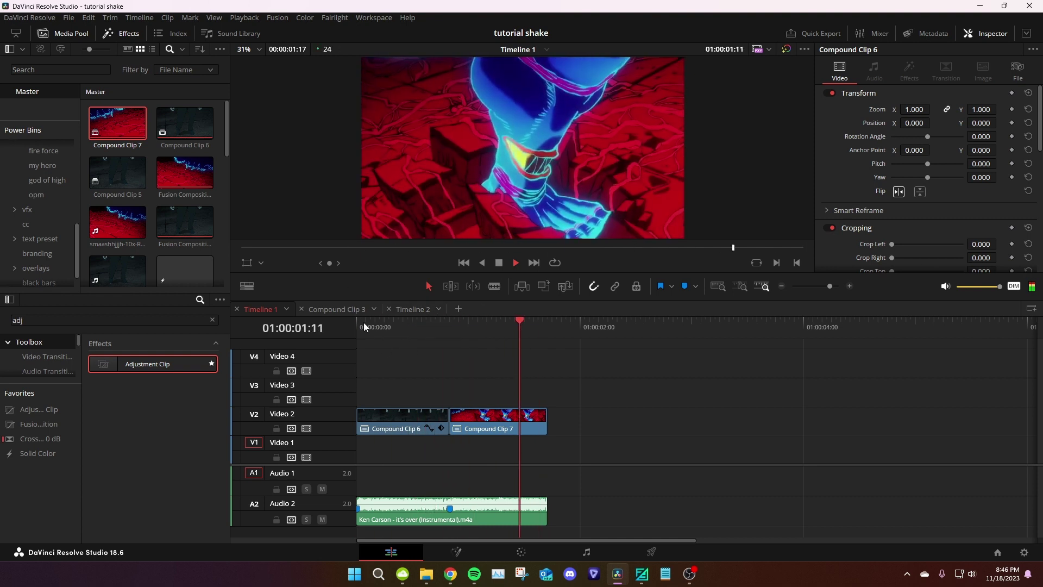
pyautogui.click(432, 334)
pyautogui.press('Right')
pyautogui.press('Right')
pyautogui.press('Right')
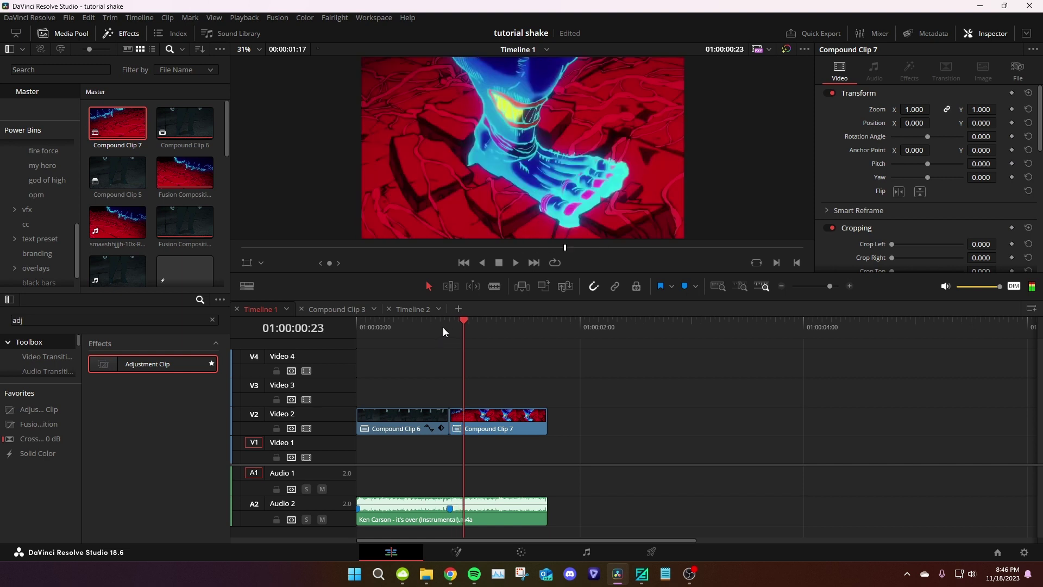
pyautogui.click(422, 327)
pyautogui.click(357, 327)
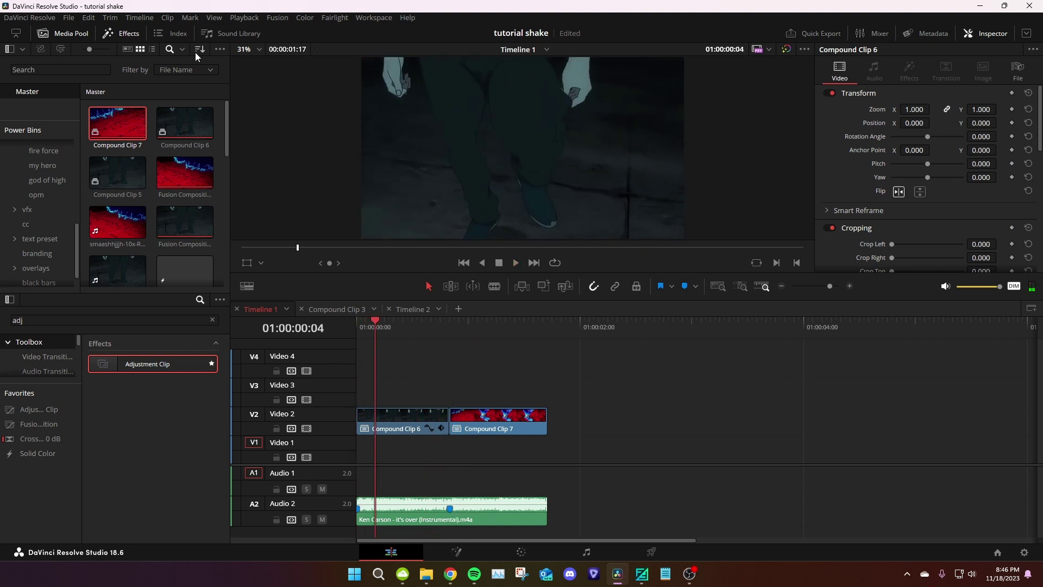
# Step: Add an Adjustment Clip on Video 3 directly above Compound Clip 6, spanning that clip's length
pyautogui.click(134, 36)
pyautogui.click(134, 35)
pyautogui.click(40, 320)
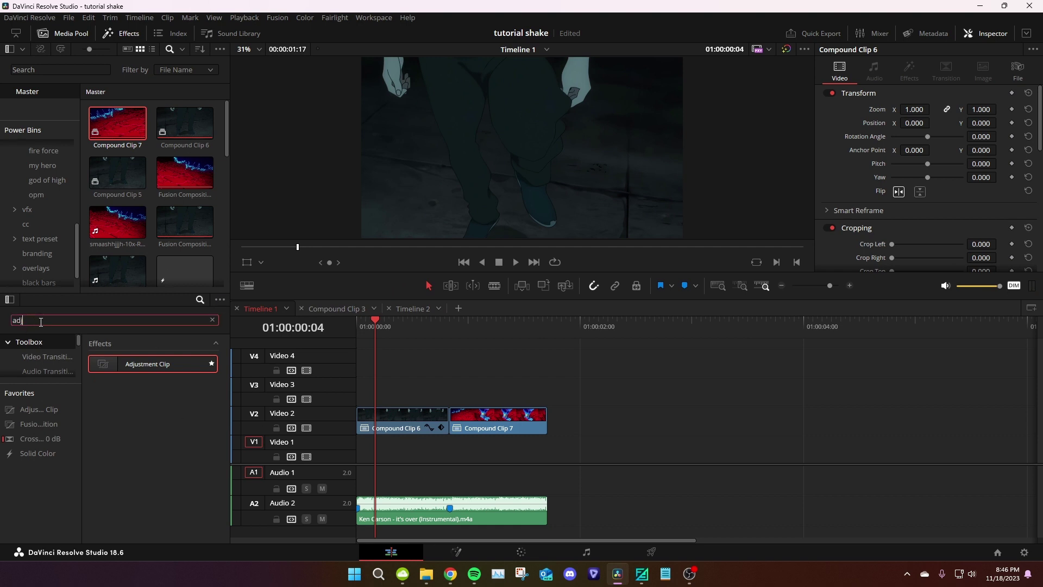
pyautogui.moveTo(146, 364); pyautogui.dragTo(448, 392)
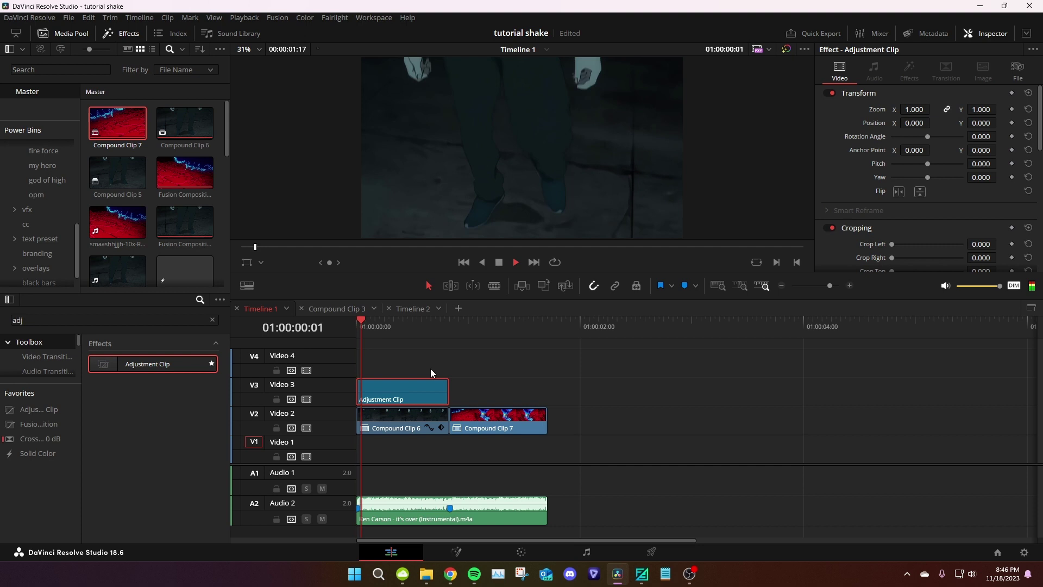
# Step: Open the adjustment clip's composition on the Fusion page
pyautogui.rightClick(393, 389)
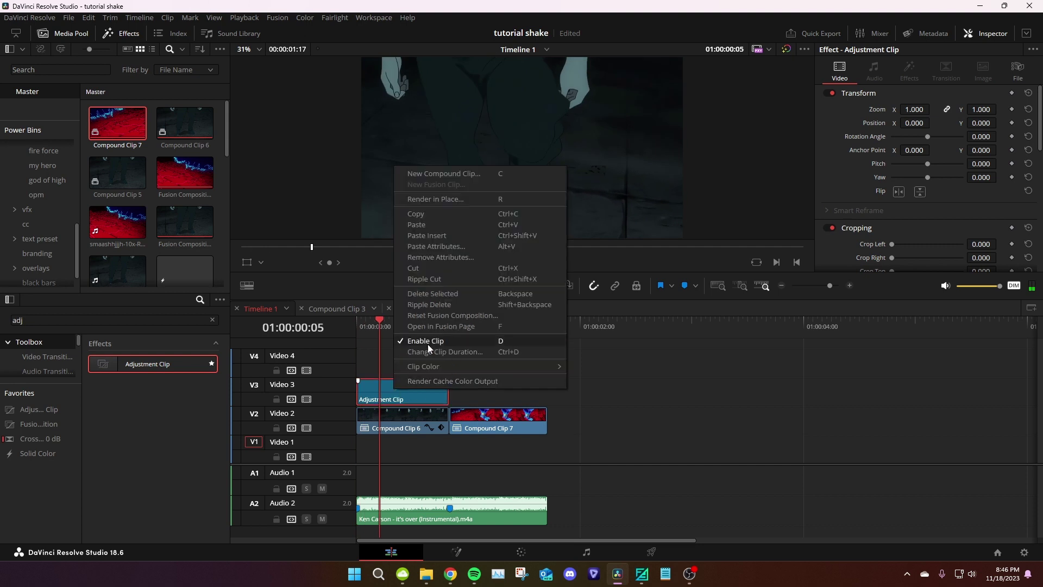
pyautogui.click(627, 390)
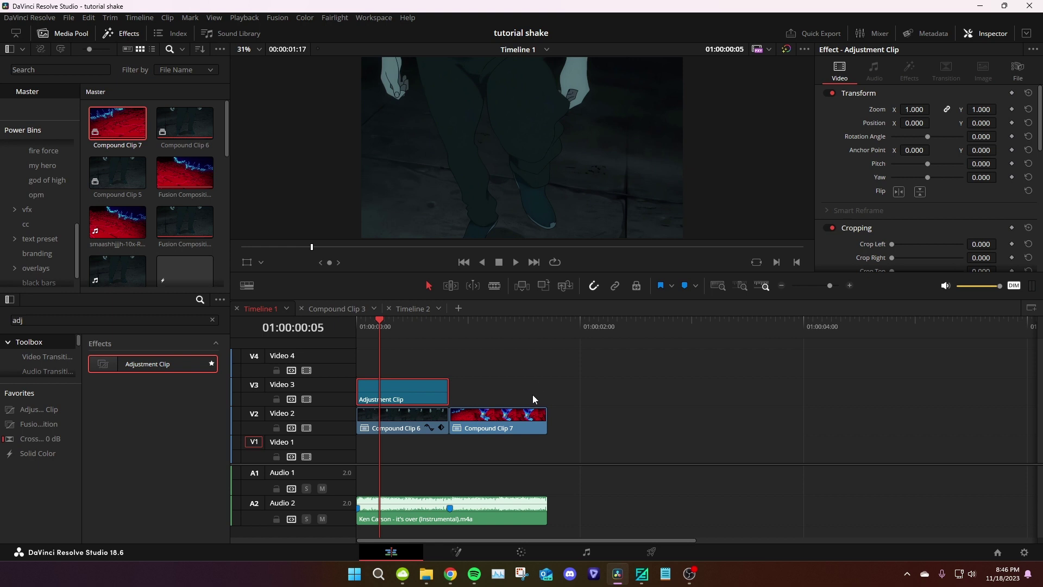
pyautogui.hotkey('shift', '5')
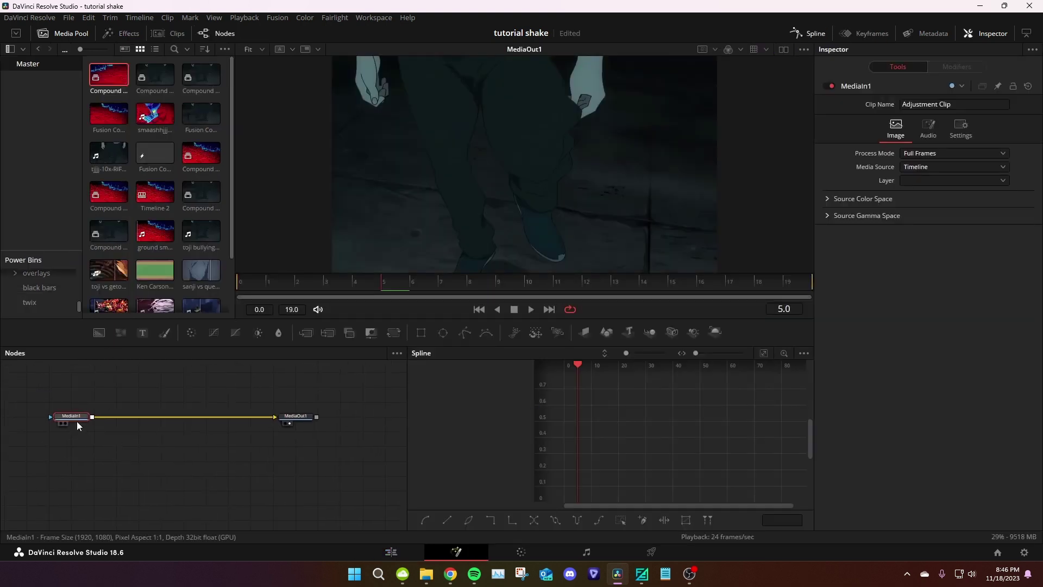
# Step: Insert the Camera Shake tool, not the Camera Shake (CShk) version, between MediaIn1 and MediaOut1
pyautogui.hotkey('shift', 'space')
pyautogui.write('Camera Shake')
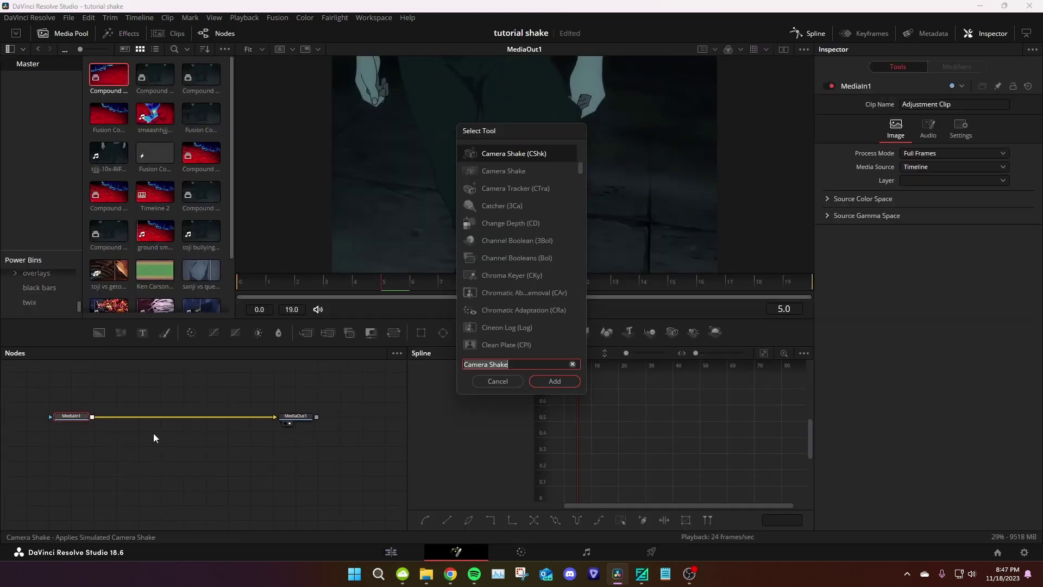
pyautogui.write('camera shake')
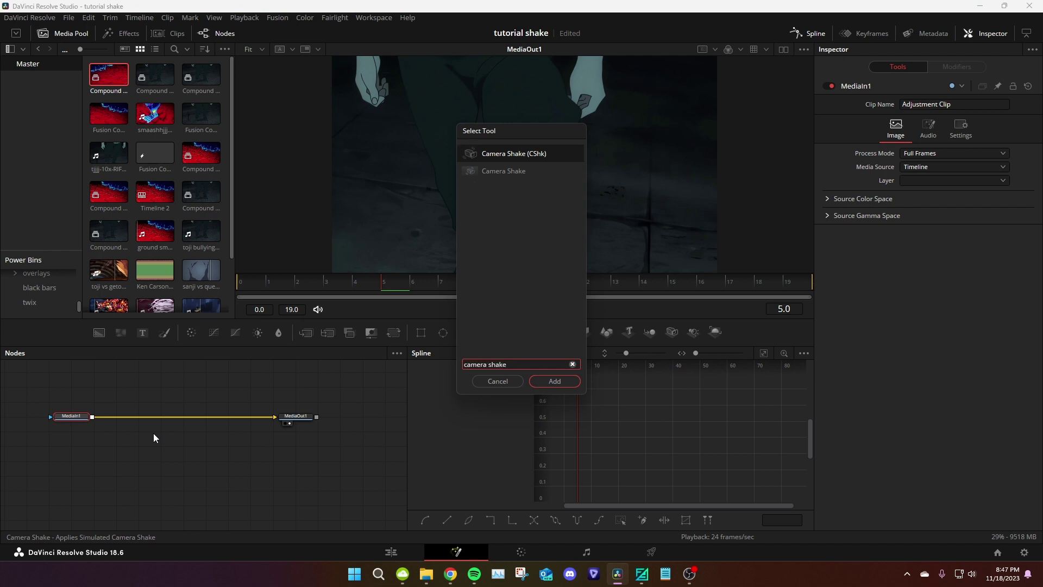
pyautogui.press('Down')
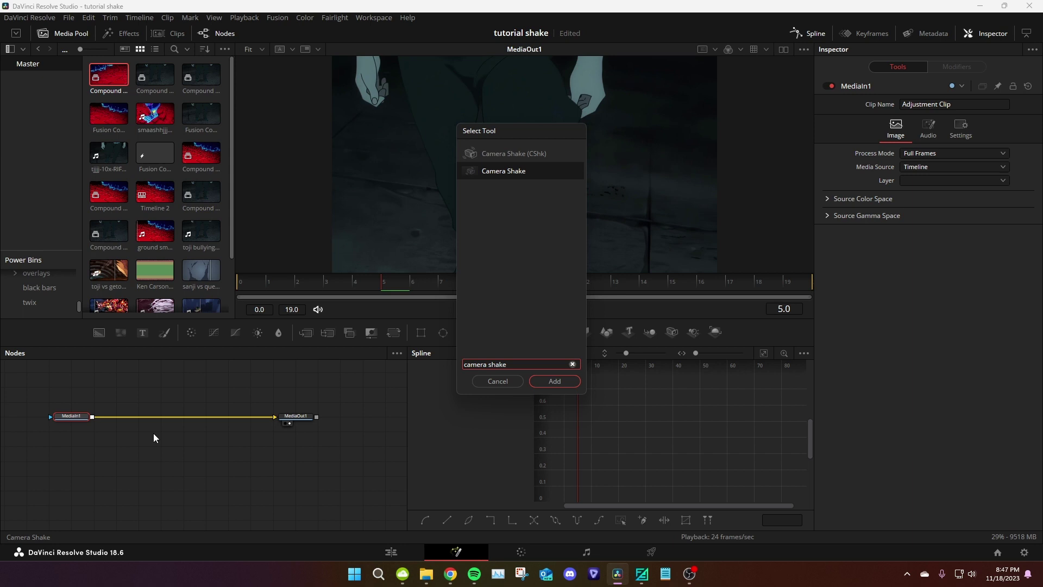
pyautogui.press('Return')
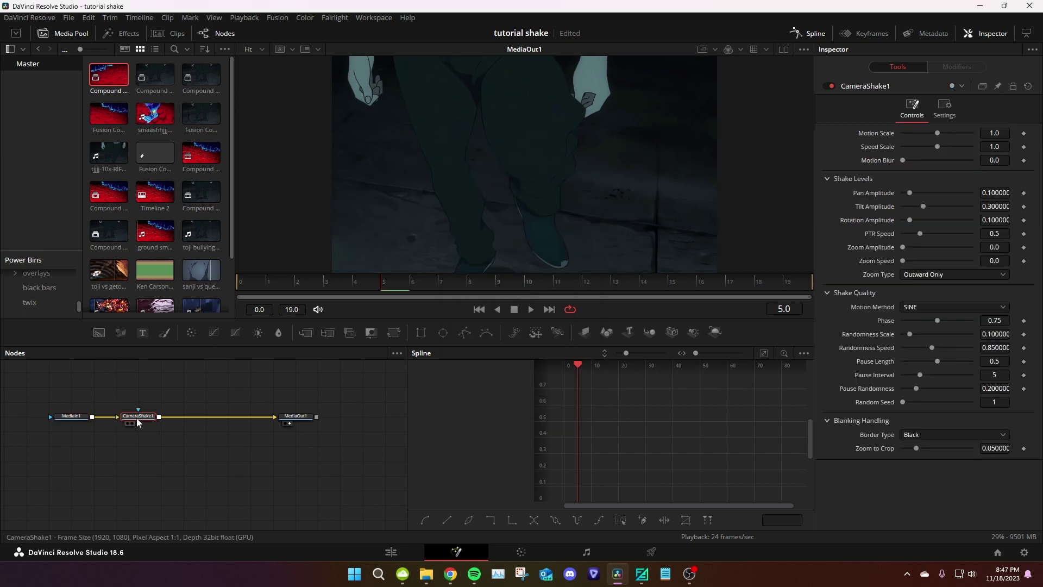
# Step: Line up the MediaIn1 and CameraShake1 nodes and return the composition's playhead to frame 0
pyautogui.moveTo(72, 416); pyautogui.dragTo(69, 419)
pyautogui.click(127, 418)
pyautogui.click(238, 284)
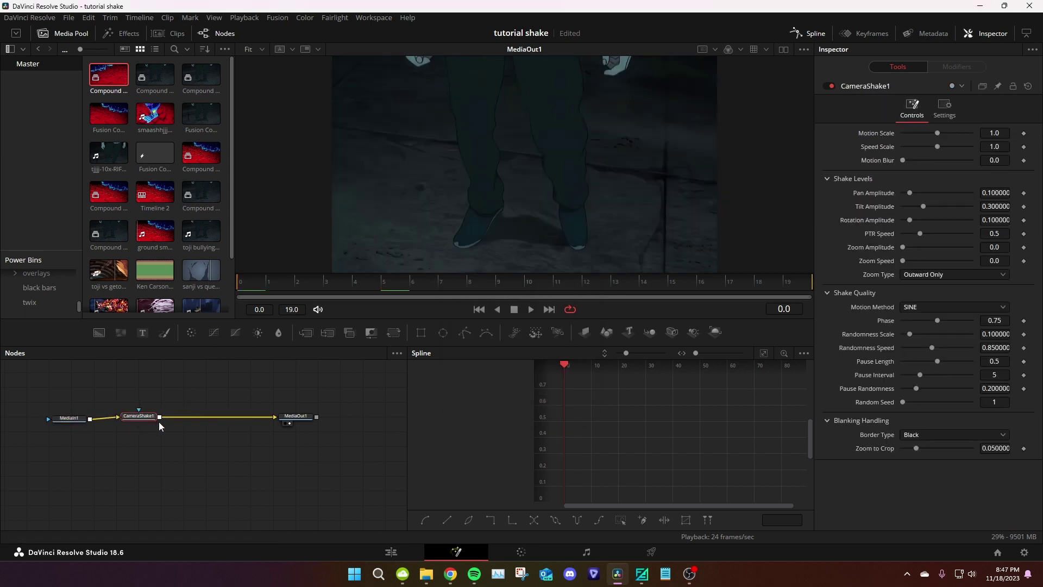
pyautogui.moveTo(157, 419); pyautogui.dragTo(159, 422)
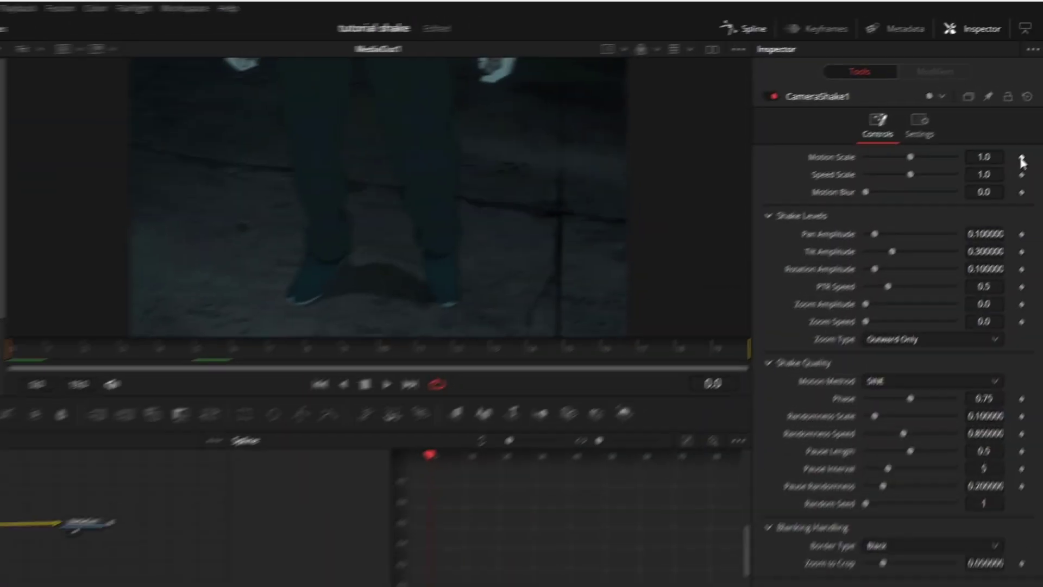
# Step: Modify the camera shake's Motion Scale with an Anim Curves modifier
pyautogui.rightClick(1025, 135)
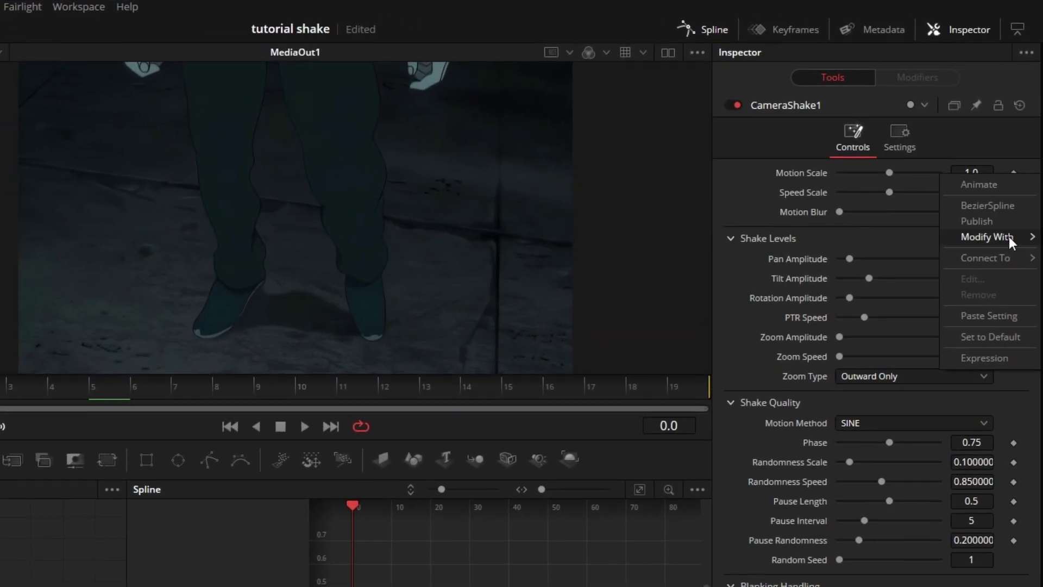
pyautogui.moveTo(993, 238)
pyautogui.click(895, 236)
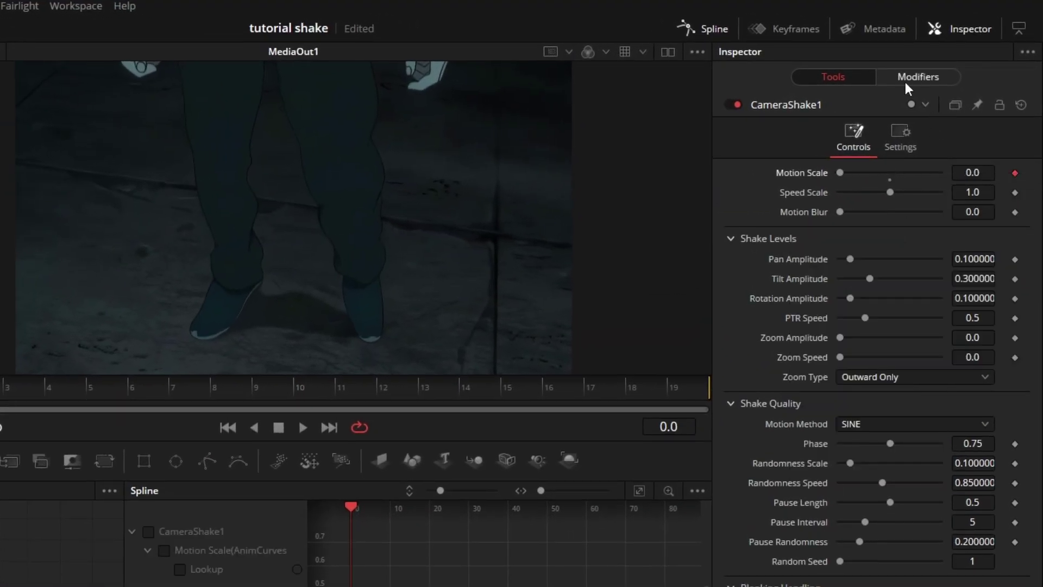
# Step: Set the Anim Curves modifier's Source to Duration and its Curve to Custom
pyautogui.click(905, 82)
pyautogui.click(895, 193)
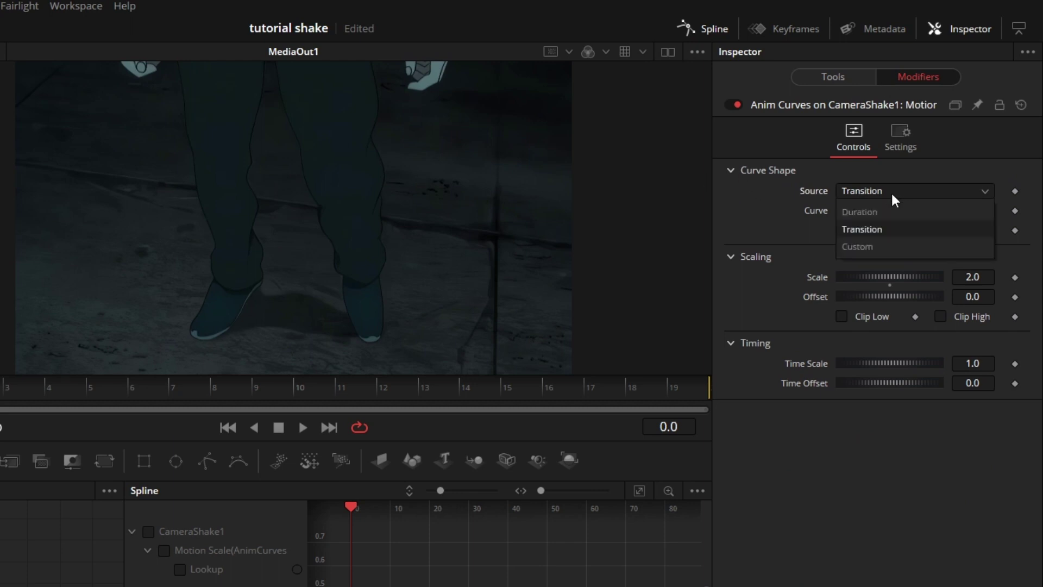
pyautogui.click(860, 212)
pyautogui.click(866, 209)
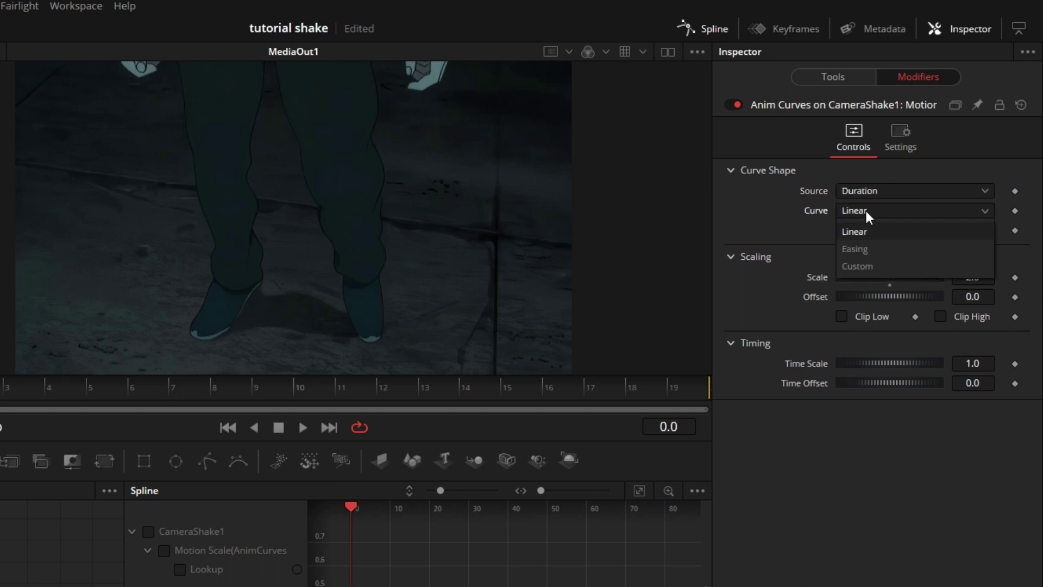
pyautogui.click(863, 262)
# Step: Set the Out value of the custom curve's start point to 1.0
pyautogui.click(888, 302)
pyautogui.click(972, 352)
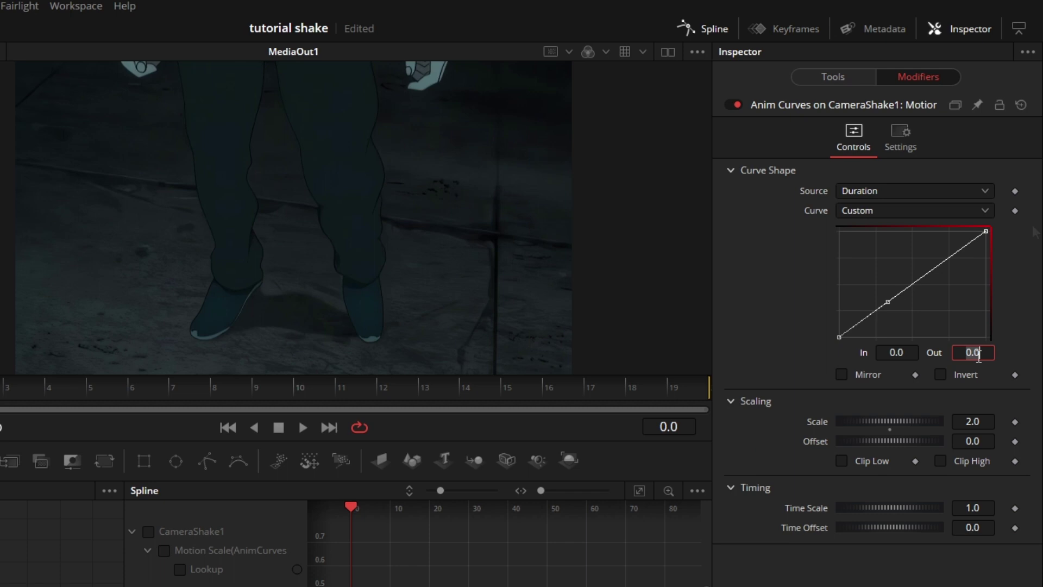
pyautogui.write('1')
pyautogui.press('Tab')
pyautogui.click(951, 282)
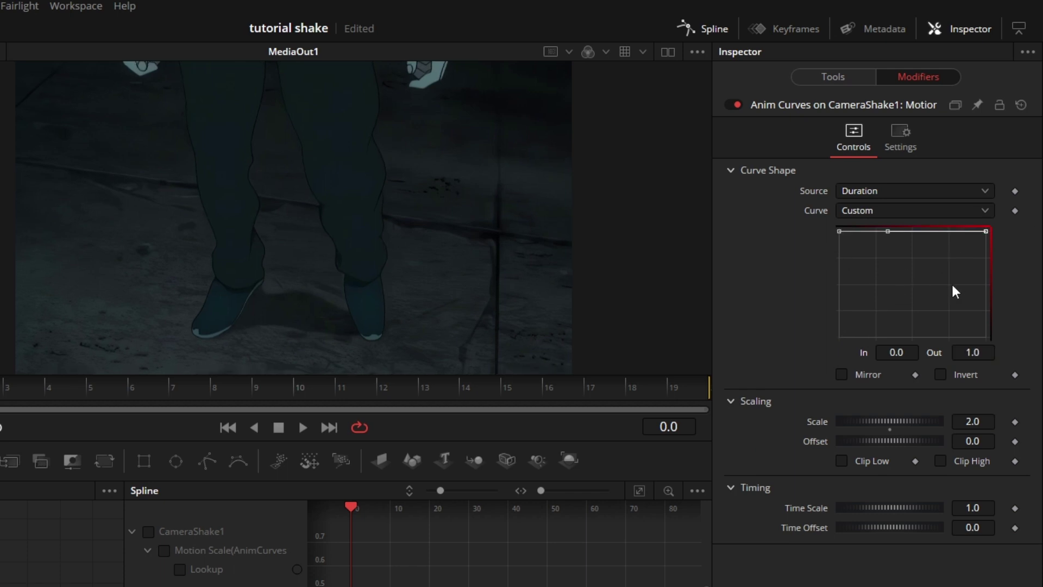
# Step: Set the curve's end point Out value to 0.0 and bend the curve into a steep early drop that levels off
pyautogui.click(985, 231)
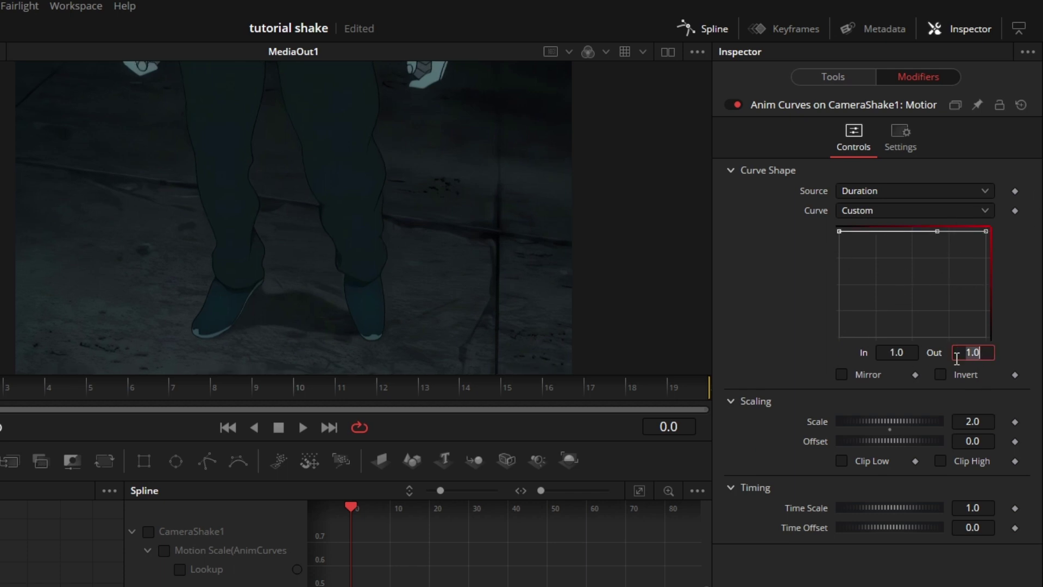
pyautogui.write('0')
pyautogui.press('Tab')
pyautogui.click(955, 295)
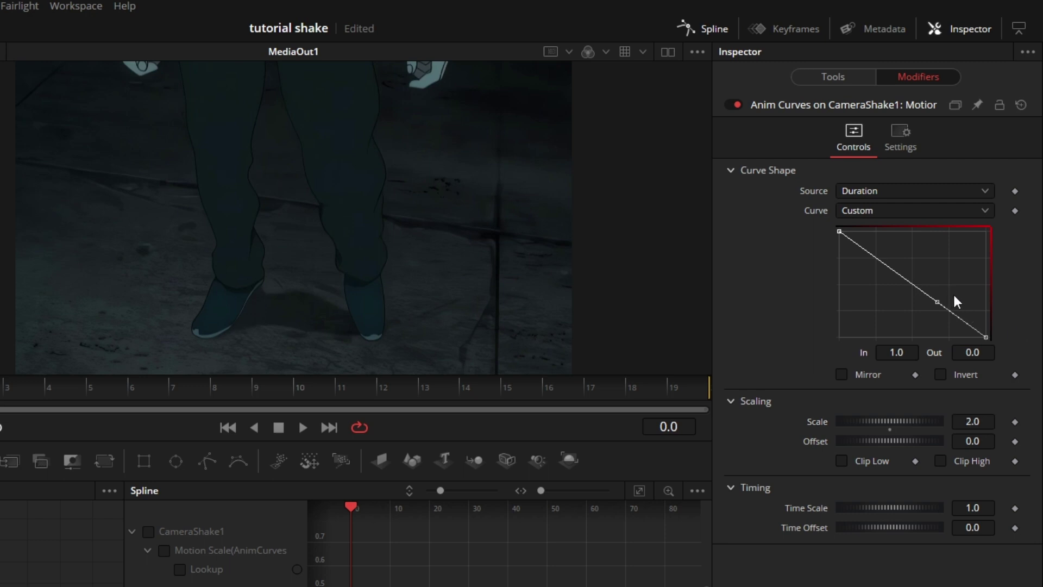
pyautogui.click(937, 307)
pyautogui.moveTo(937, 301); pyautogui.dragTo(850, 329)
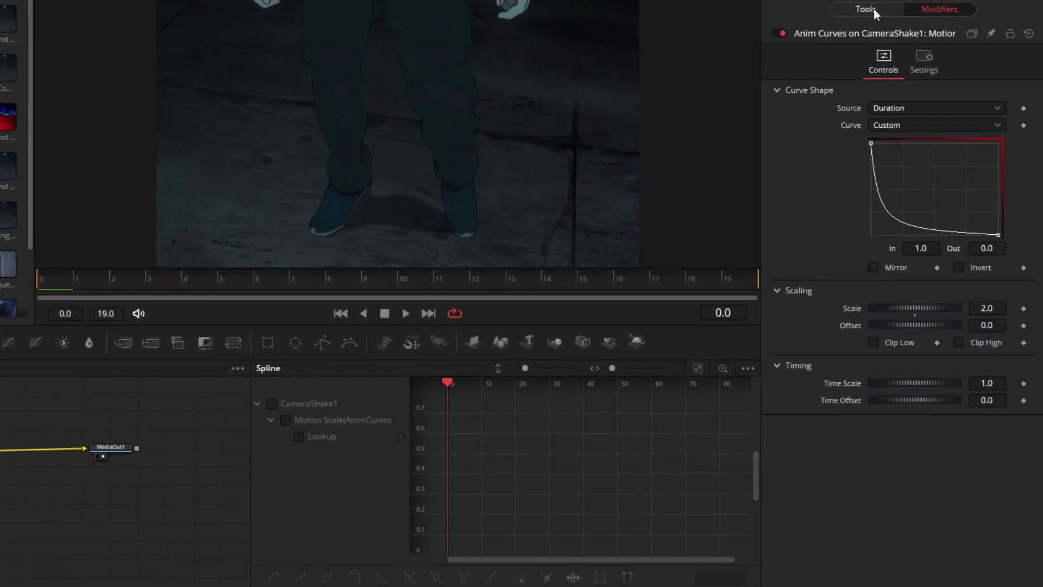
# Step: Set the shake's Speed Scale to 2.0, Motion Blur to 0.228, Pan Amplitude to 0.189, Tilt Amplitude to 0.409, Rotation Amplitude to 0.228 and PTR Speed to 2.0
pyautogui.click(869, 9)
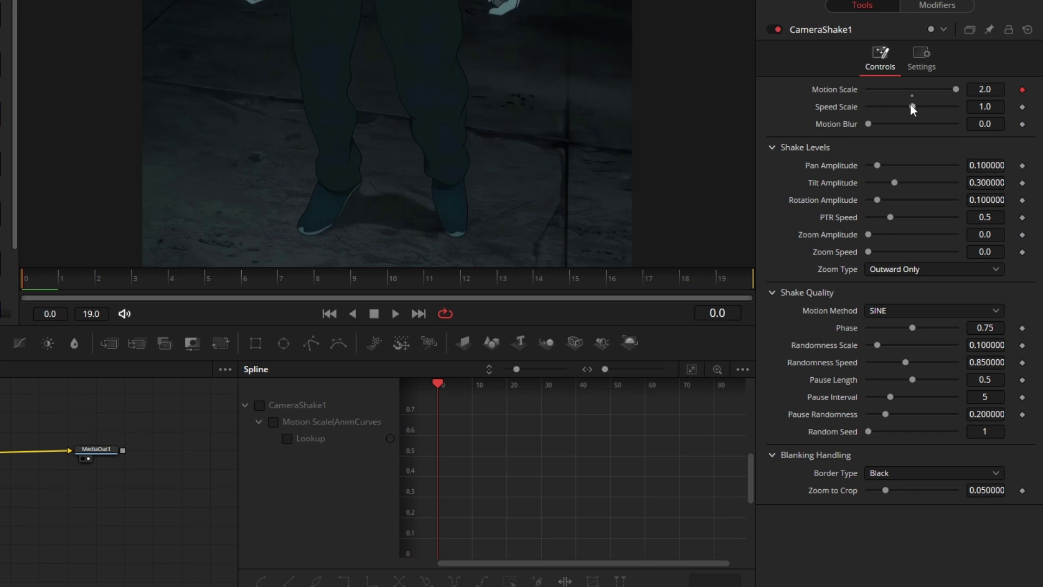
pyautogui.moveTo(911, 105); pyautogui.dragTo(959, 107)
pyautogui.moveTo(869, 124); pyautogui.dragTo(889, 136)
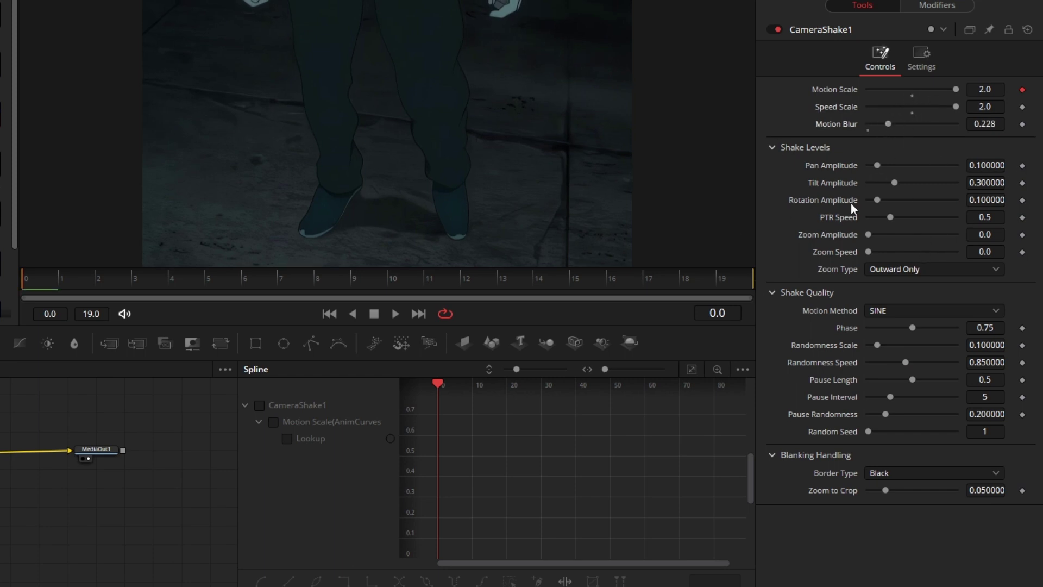
pyautogui.moveTo(877, 166); pyautogui.dragTo(1005, 226)
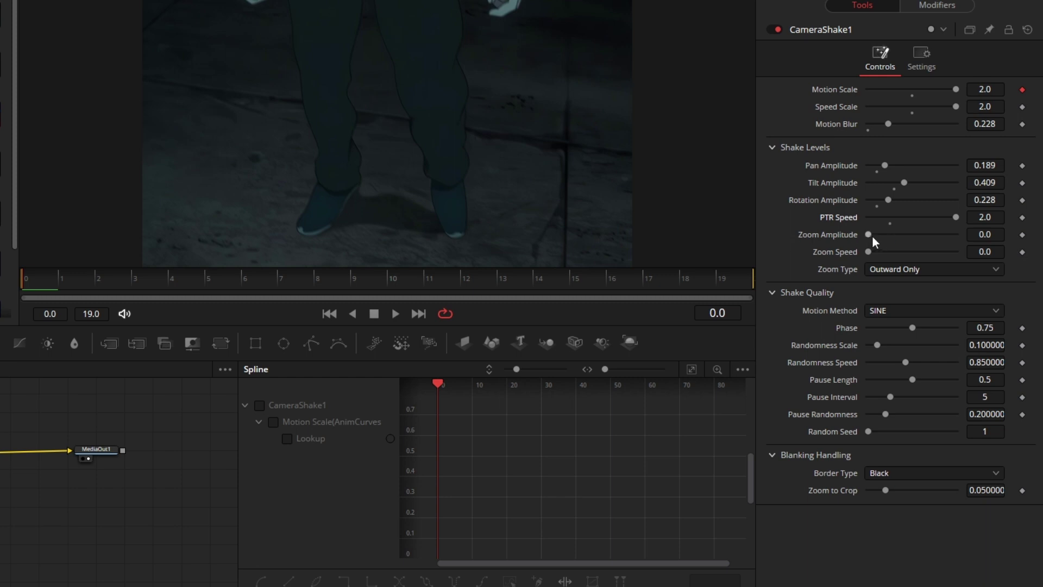
# Step: Set the shake's Zoom Amplitude to 0.22, Zoom Speed to 0.535 and Zoom Type to Outward and Inward
pyautogui.moveTo(872, 236)
pyautogui.mouseDown()
pyautogui.moveTo(942, 235)
pyautogui.moveTo(878, 253)
pyautogui.moveTo(941, 243)
pyautogui.moveTo(853, 245)
pyautogui.moveTo(888, 258)
pyautogui.moveTo(927, 236)
pyautogui.moveTo(871, 246)
pyautogui.moveTo(887, 244)
pyautogui.mouseUp()
pyautogui.click(883, 270)
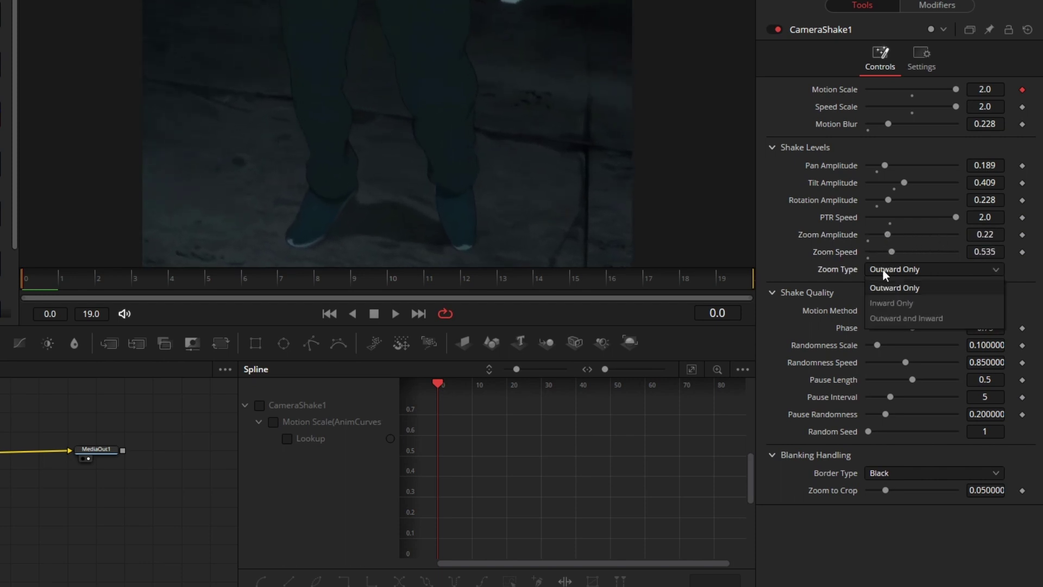
pyautogui.click(901, 320)
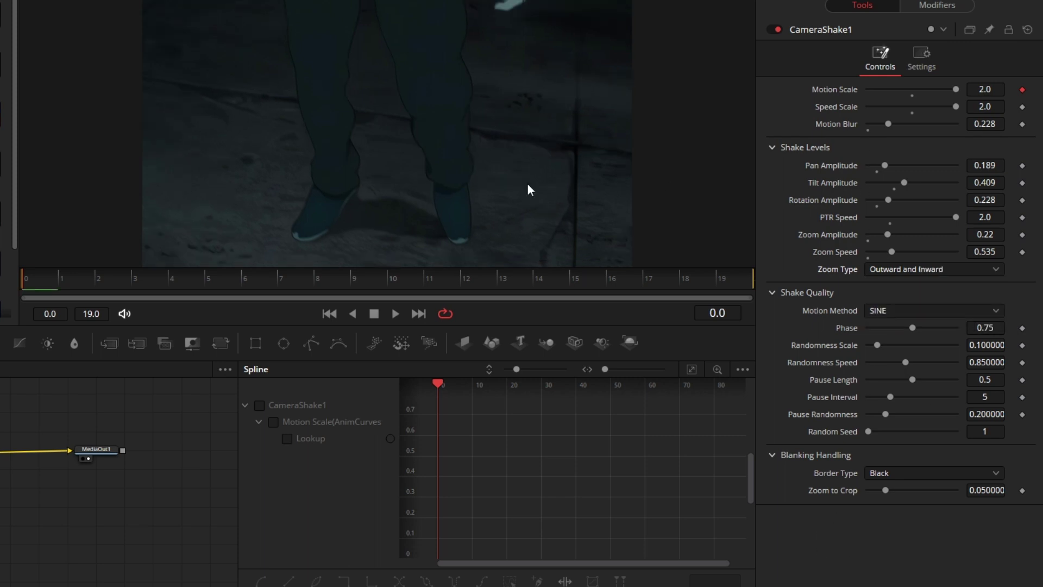
# Step: Preview the shake, raise its Tilt Amplitude to 0.732 and lower its Pan Amplitude to 0.039
pyautogui.press('space')
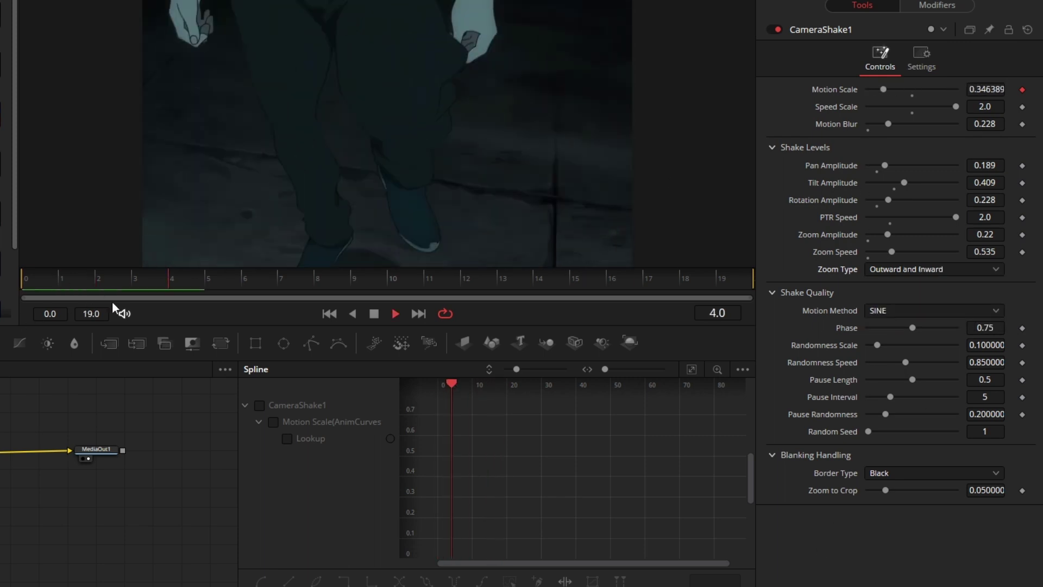
pyautogui.press('space')
pyautogui.moveTo(906, 184); pyautogui.dragTo(872, 166)
pyautogui.press('space')
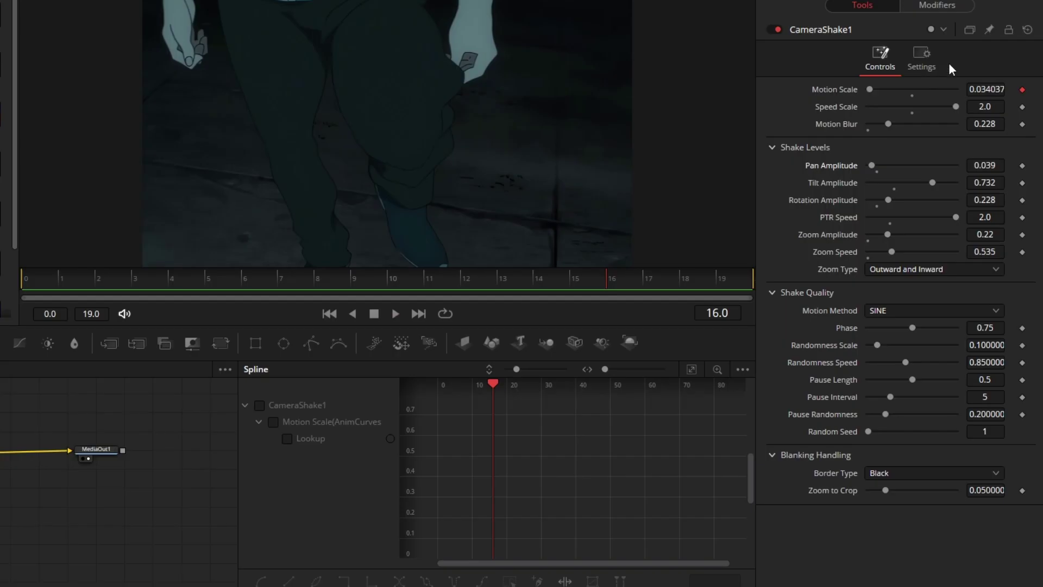
# Step: Set the Scale of the Motion Scale's Anim Curves modifier to 1.5
pyautogui.click(957, 66)
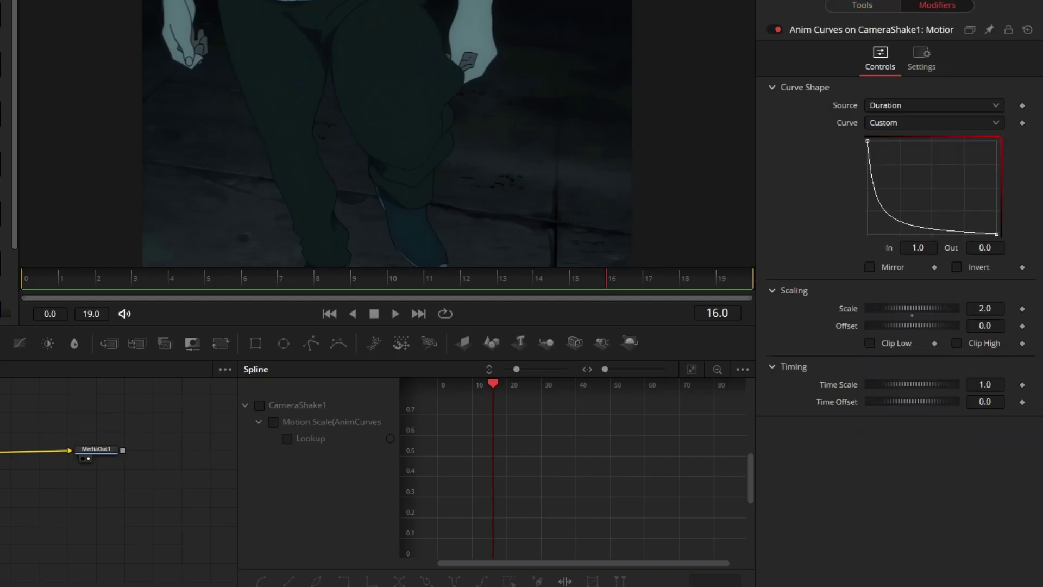
pyautogui.click(985, 308)
pyautogui.write('1.5')
pyautogui.press('Tab')
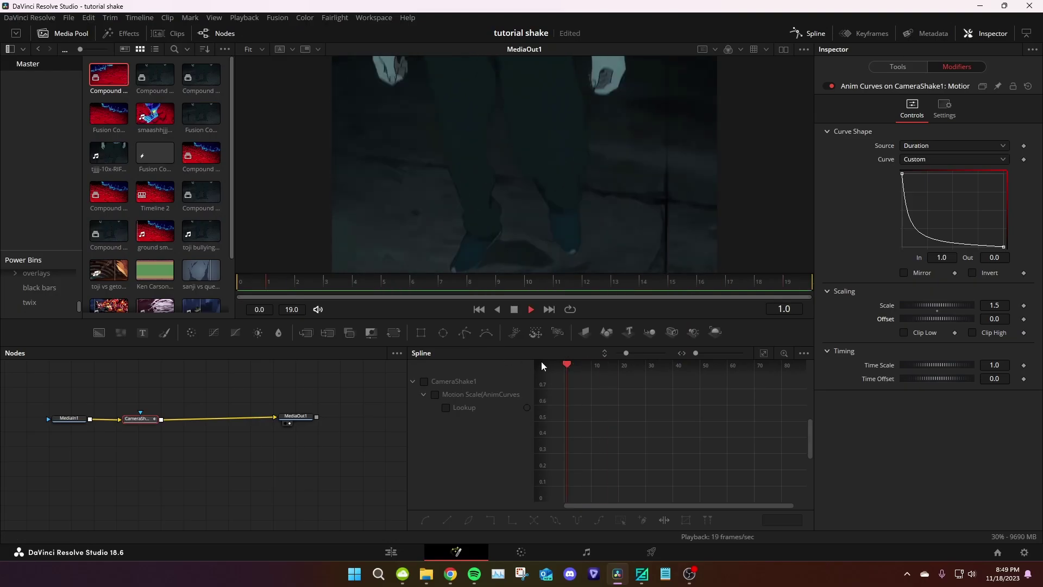
# Step: Set the camera shake's Border Type to Reflect
pyautogui.click(897, 66)
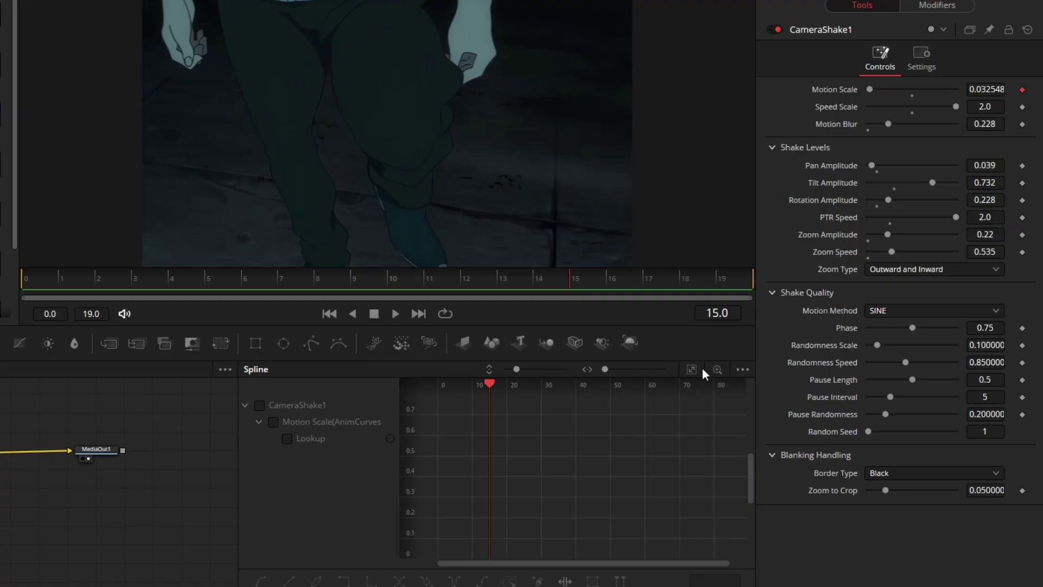
pyautogui.click(880, 473)
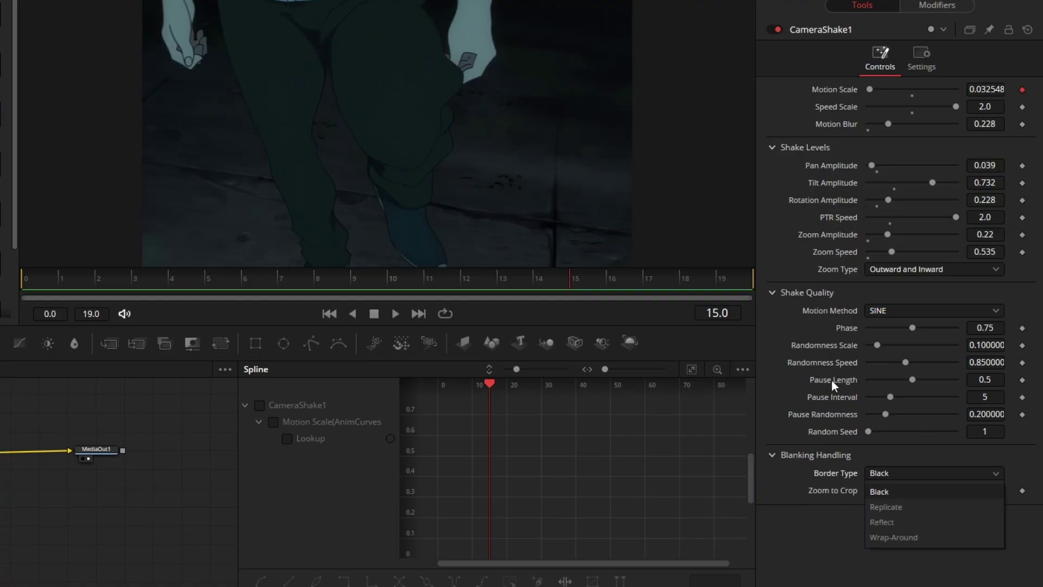
pyautogui.click(886, 507)
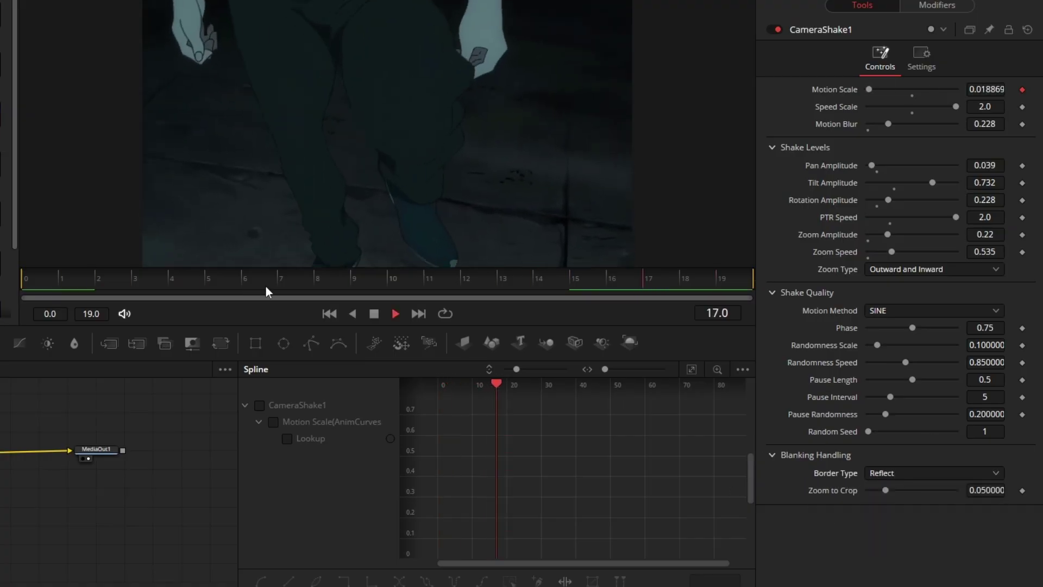
# Step: Preview the shake and raise its Randomness Scale to 0.283
pyautogui.press('space')
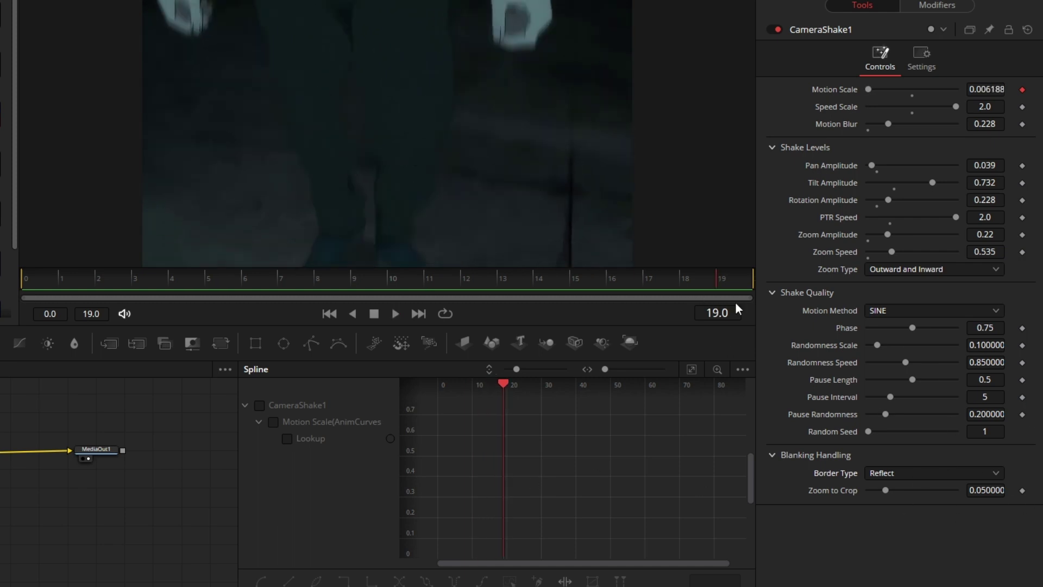
pyautogui.press('space')
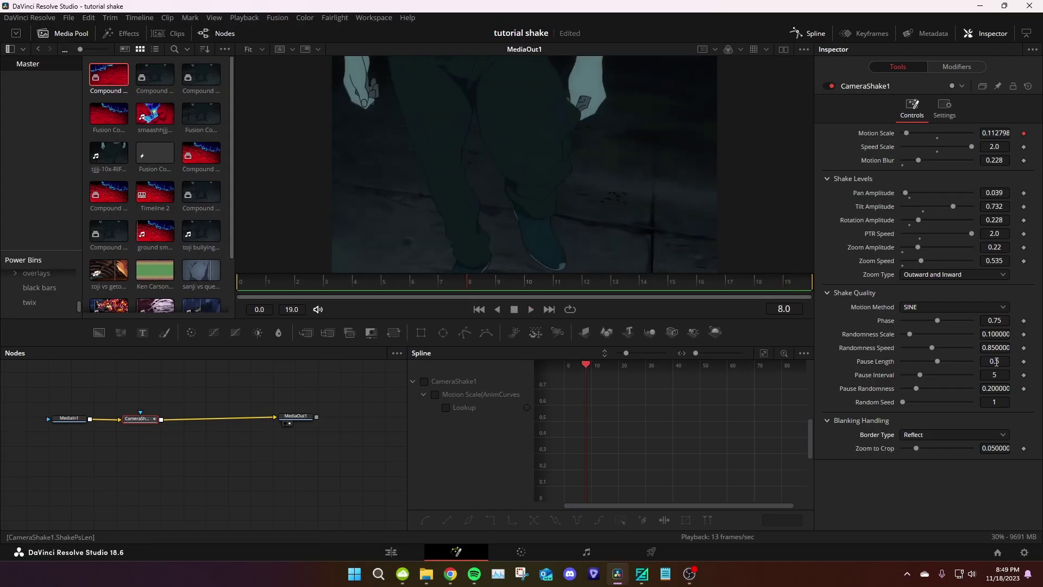
pyautogui.moveTo(910, 340); pyautogui.dragTo(931, 341)
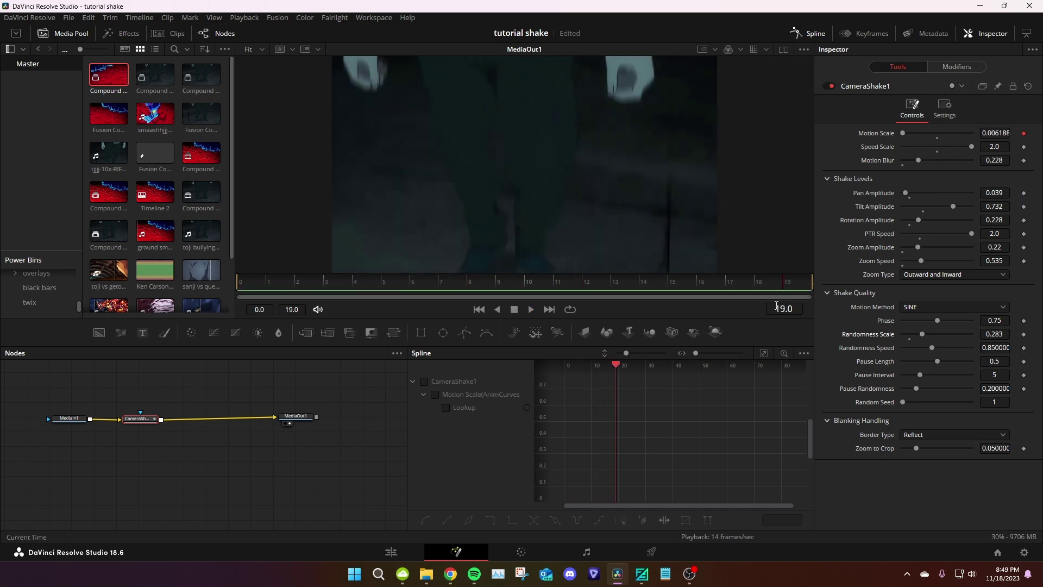
pyautogui.press('space')
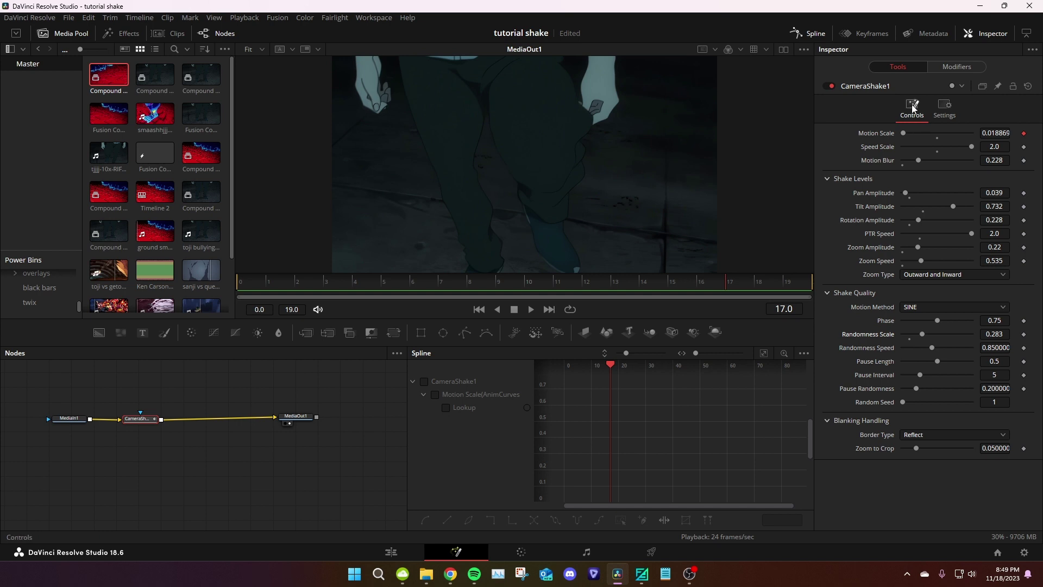
# Step: Return to the edit timeline and play back the shake over the first clip
pyautogui.click(392, 552)
pyautogui.moveTo(381, 329); pyautogui.dragTo(303, 342)
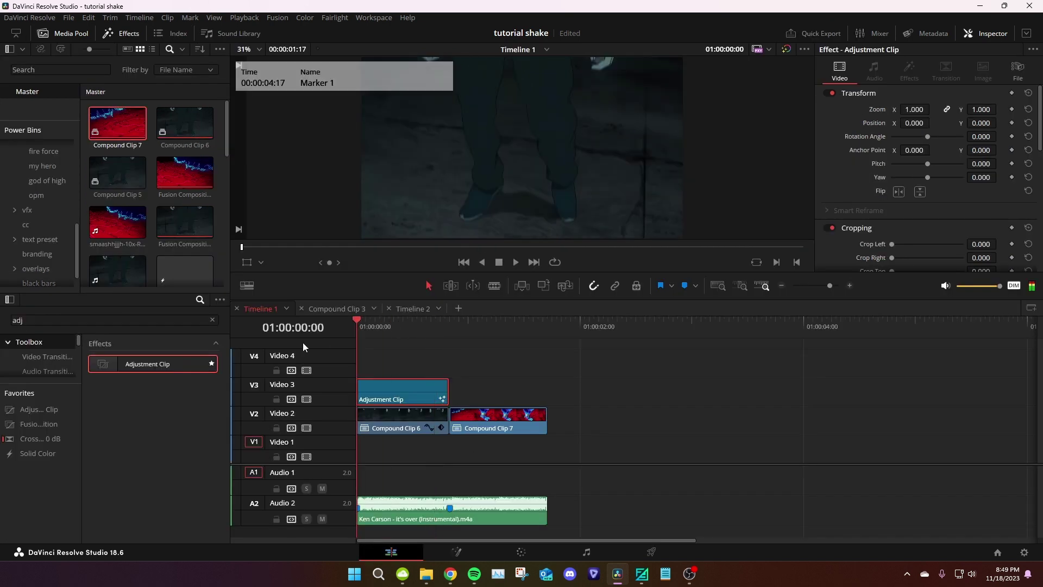
pyautogui.press('space')
pyautogui.click(373, 327)
pyautogui.press('space')
pyautogui.press('space')
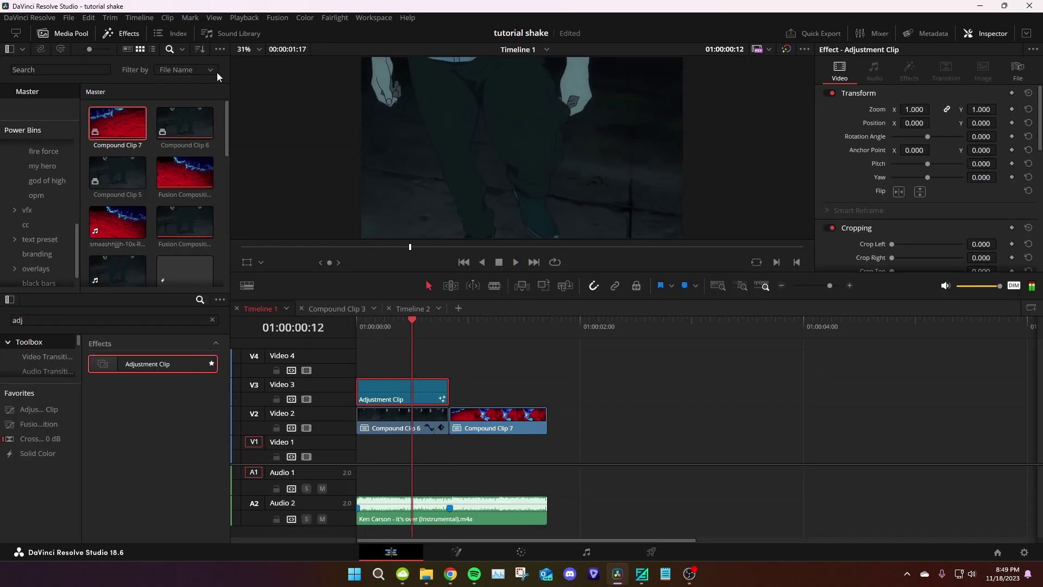
# Step: Duplicate the Adjustment Clip on Video 3 so the copy sits above Compound Clip 7
pyautogui.scroll(2, 28, 214)
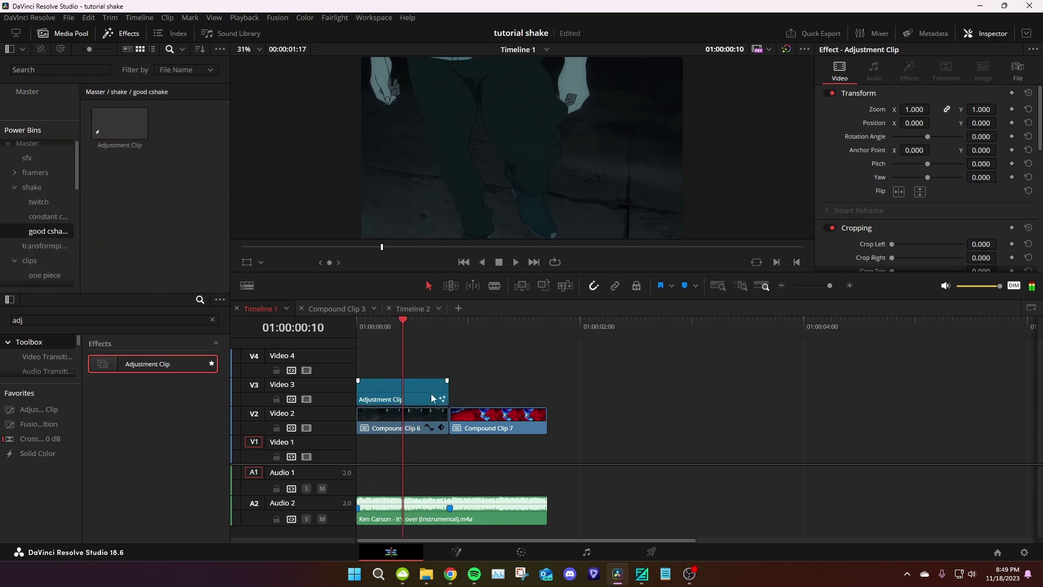
pyautogui.moveTo(448, 392)
pyautogui.mouseDown()
pyautogui.moveTo(403, 391)
pyautogui.moveTo(569, 392)
pyautogui.moveTo(431, 393)
pyautogui.moveTo(448, 392)
pyautogui.mouseUp()
pyautogui.press('space')
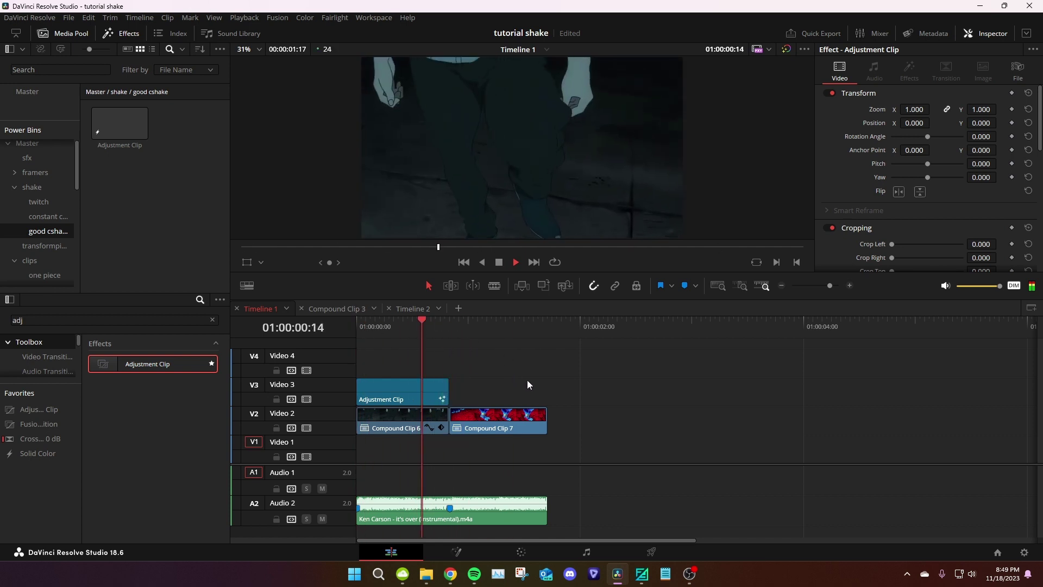
pyautogui.press('space')
pyautogui.keyDown('alt'); pyautogui.moveTo(403, 392); pyautogui.dragTo(547, 389); pyautogui.keyUp('alt')
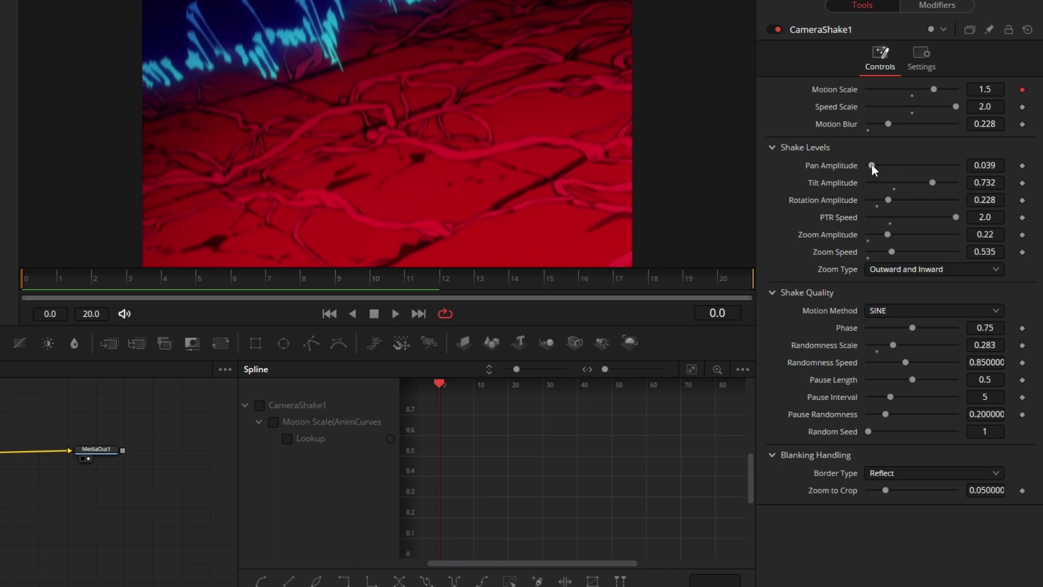
# Step: In the second clip's camera shake, set Pan Amplitude to 0.386, Tilt Amplitude to 0.646 and the Anim Curves Scale to 4
pyautogui.moveTo(872, 166); pyautogui.dragTo(926, 183)
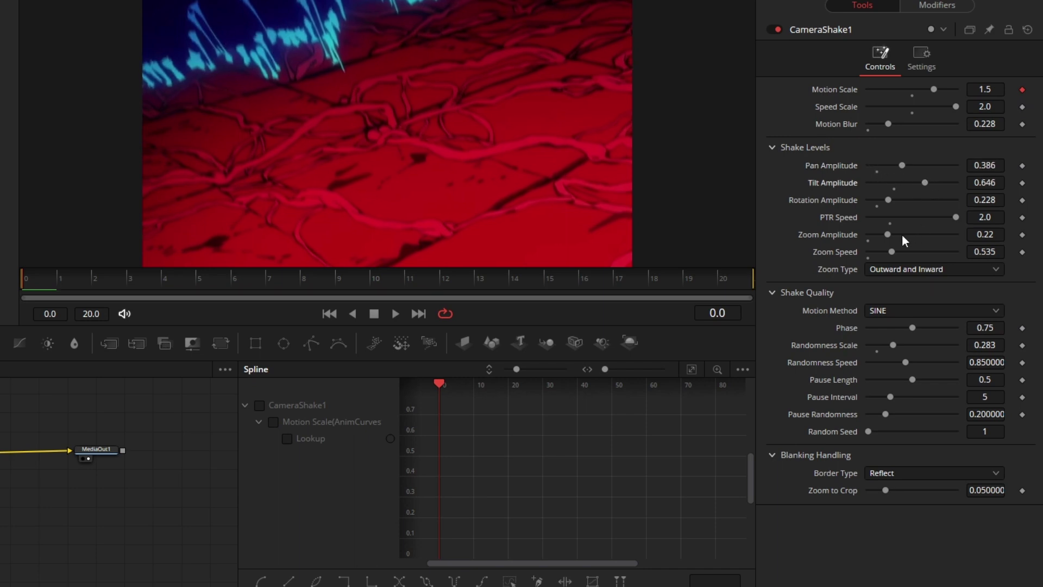
pyautogui.click(948, 6)
pyautogui.doubleClick(989, 308)
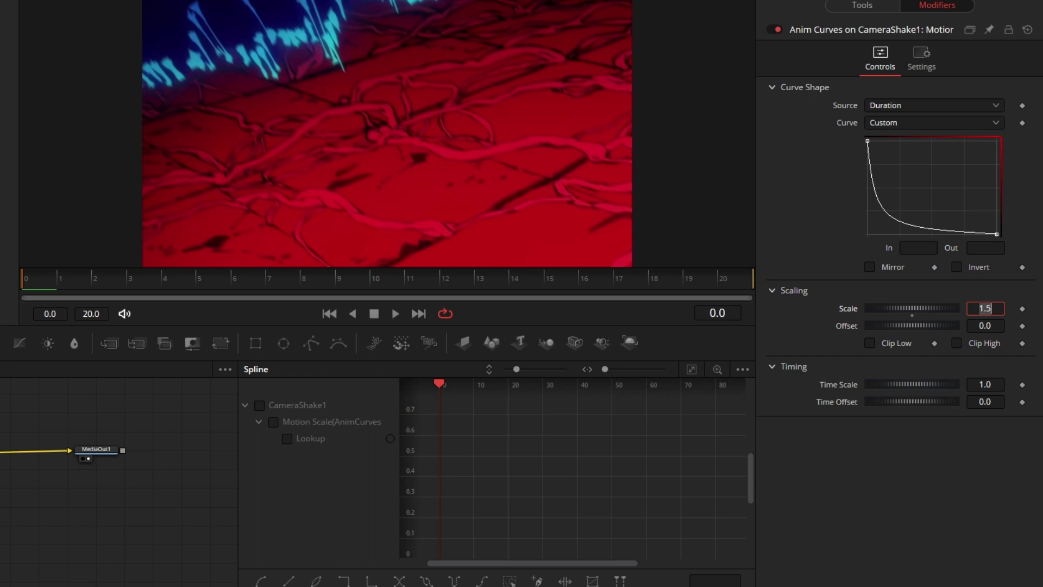
pyautogui.write('4')
pyautogui.press('Tab')
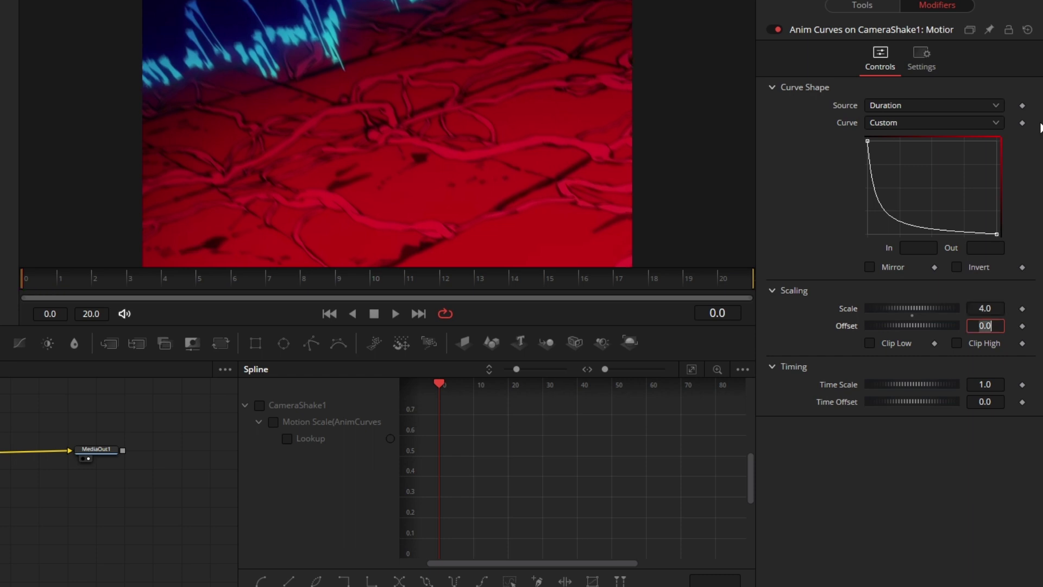
pyautogui.press('Return')
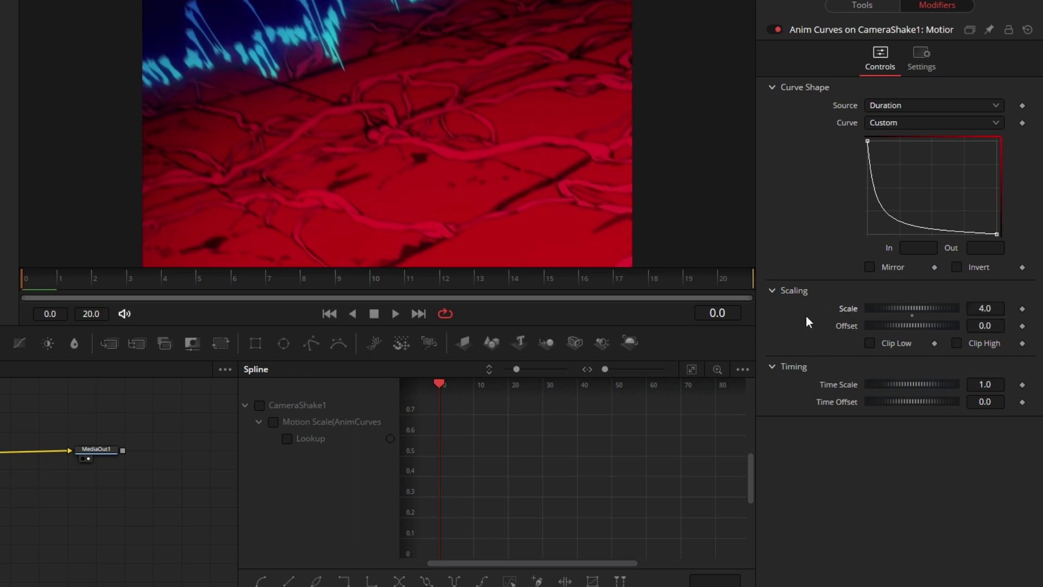
pyautogui.press('space')
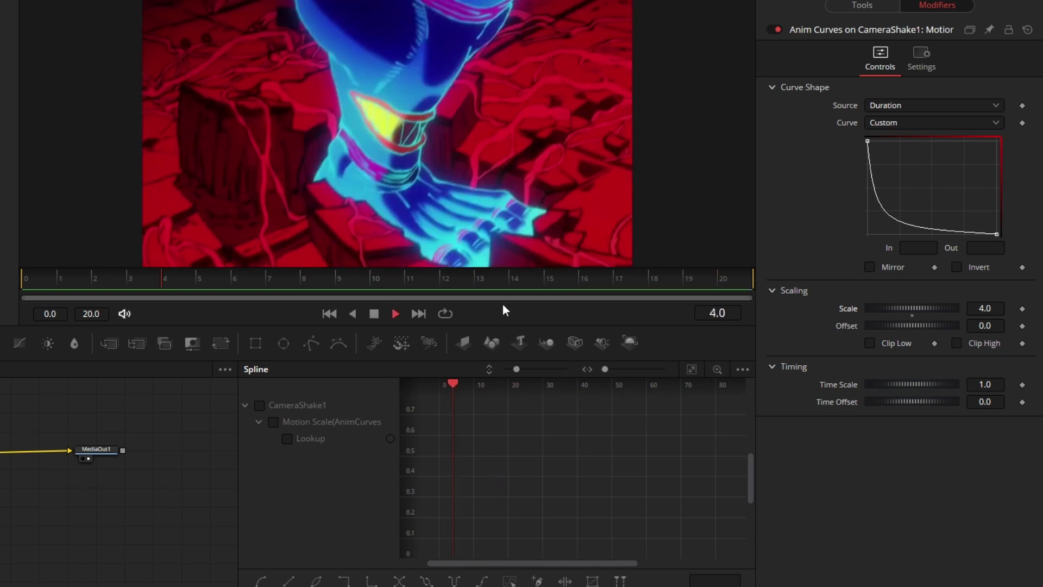
pyautogui.press('space')
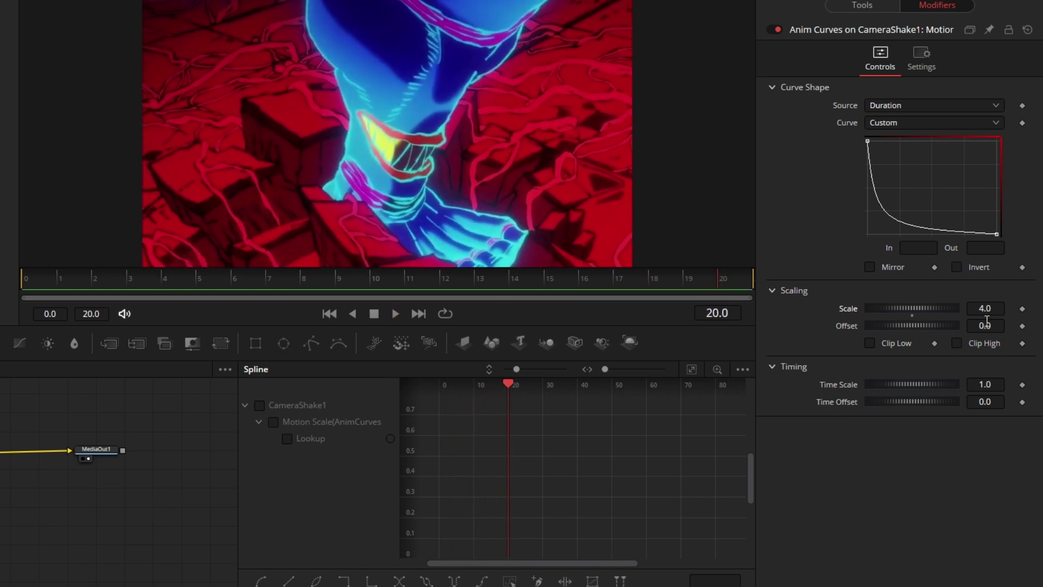
# Step: Set the Anim Curves modifier's Time Scale to 1.5 and preview the shake
pyautogui.click(987, 384)
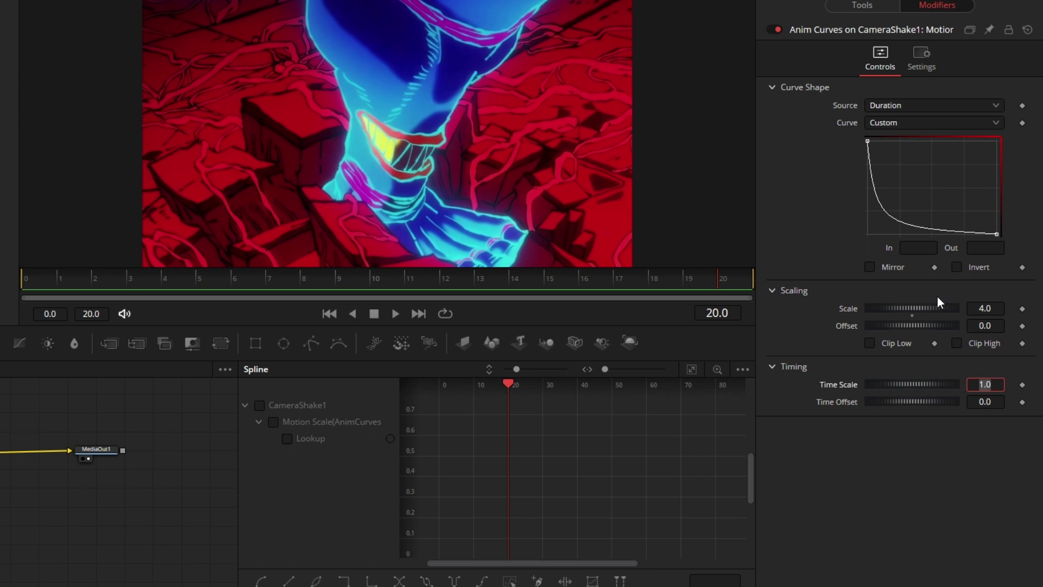
pyautogui.write('1.5')
pyautogui.press('Tab')
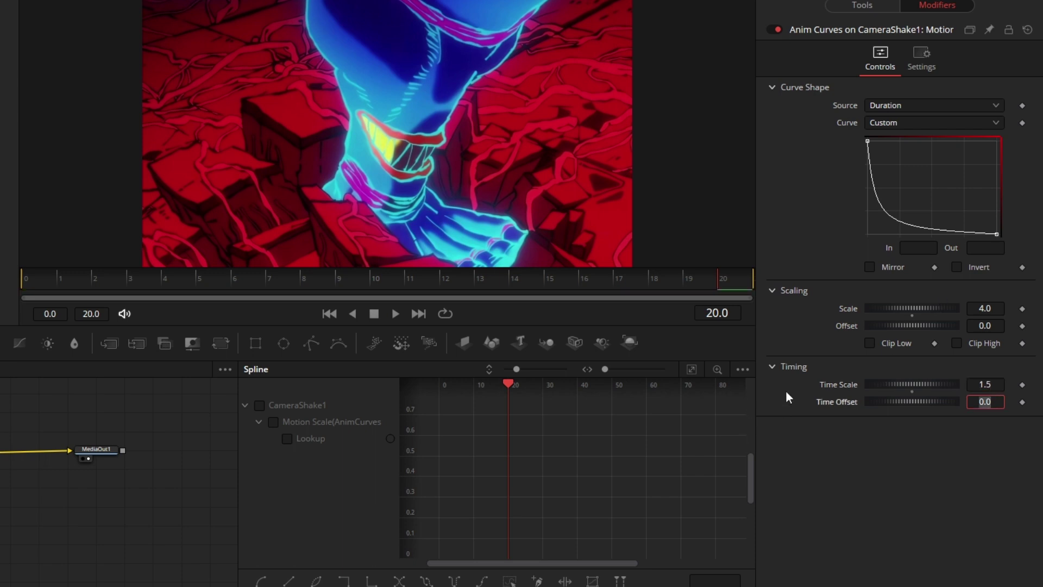
pyautogui.press('Return')
pyautogui.press('space')
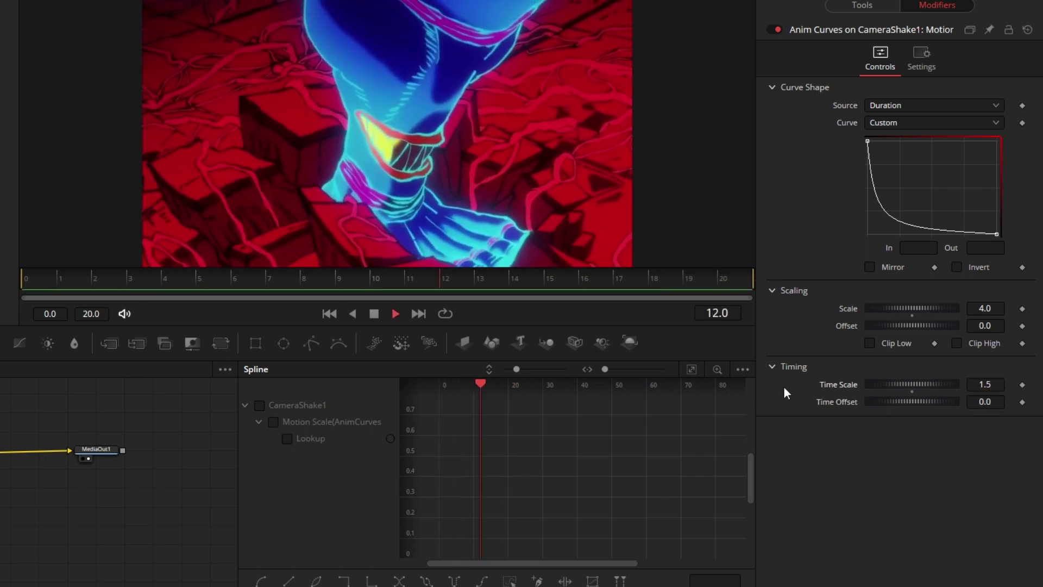
# Step: Compare playback of the second clip with CameraShake1 disabled and enabled
pyautogui.click(843, 5)
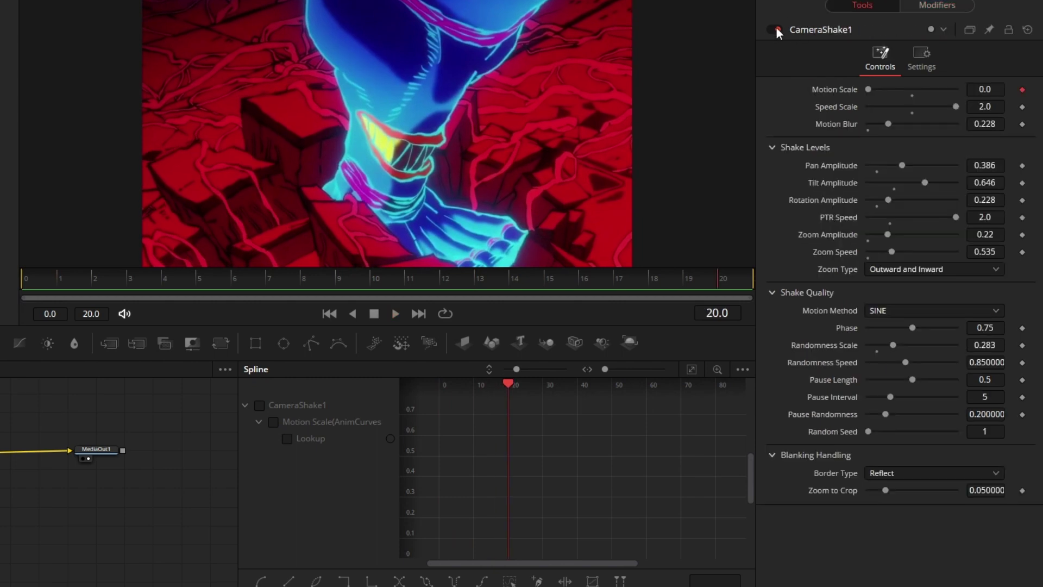
pyautogui.click(778, 29)
pyautogui.press('space')
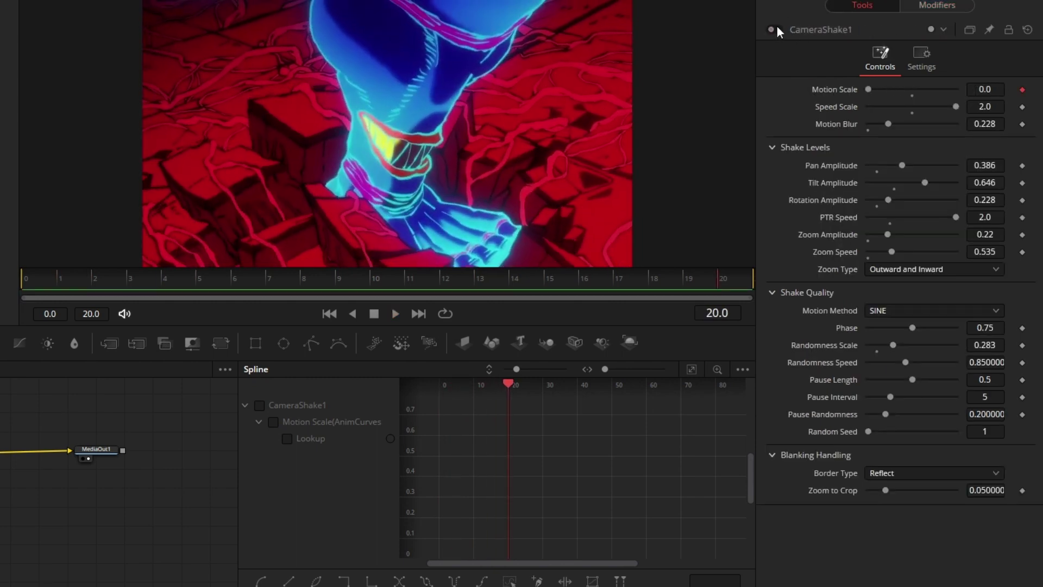
pyautogui.click(775, 28)
pyautogui.press('space')
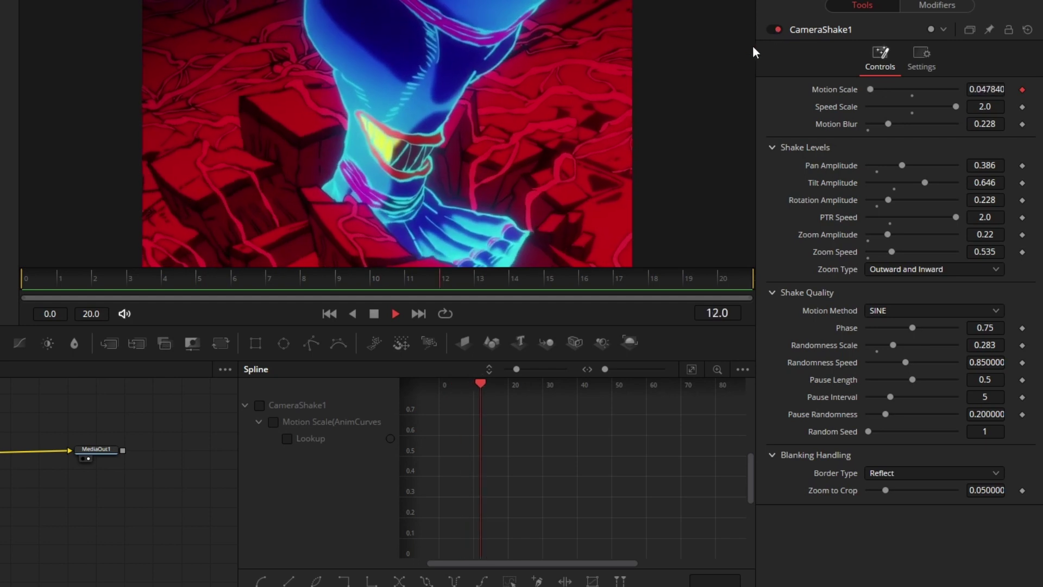
# Step: Set the Anim Curves modifier's Scale to 7 and preview the shake
pyautogui.click(937, 6)
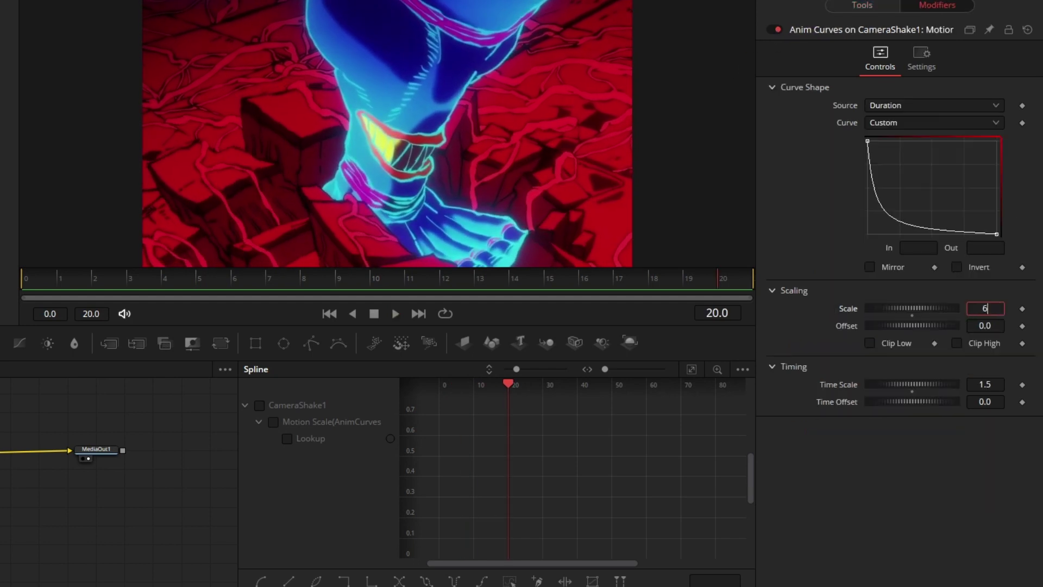
pyautogui.write('6')
pyautogui.press('BackSpace')
pyautogui.write('7')
pyautogui.press('Tab')
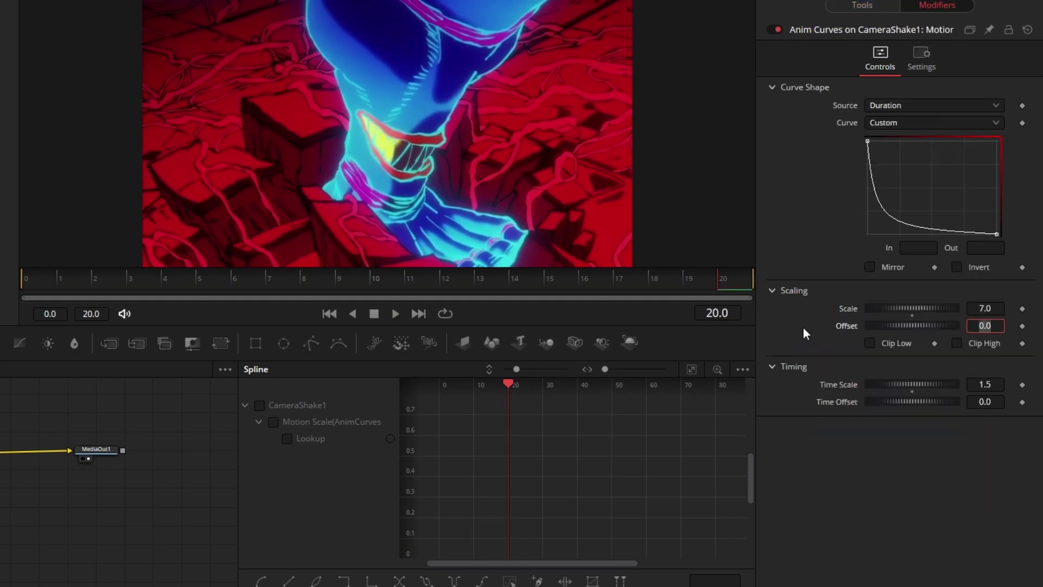
pyautogui.click(800, 316)
pyautogui.press('space')
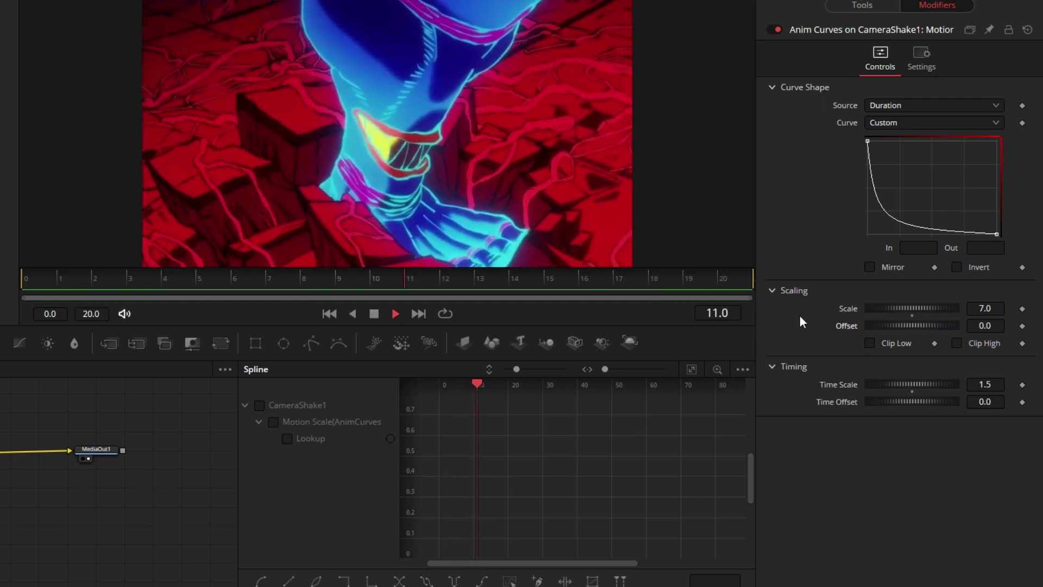
pyautogui.press('space')
# Step: Set the Anim Curves modifier's Time Scale to 1.75 and play back the shake
pyautogui.click(1001, 385)
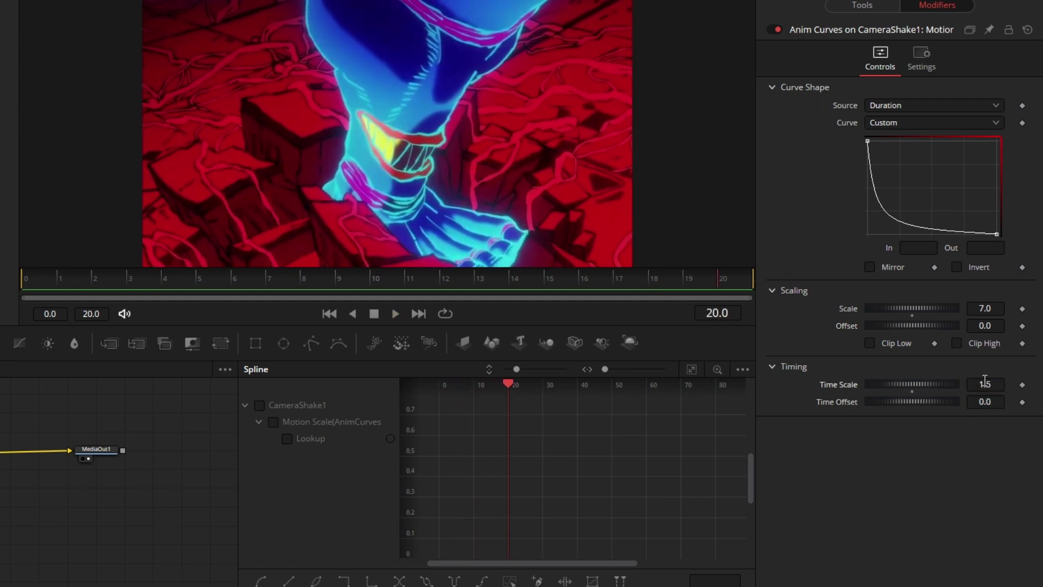
pyautogui.write('1.75')
pyautogui.press('Tab')
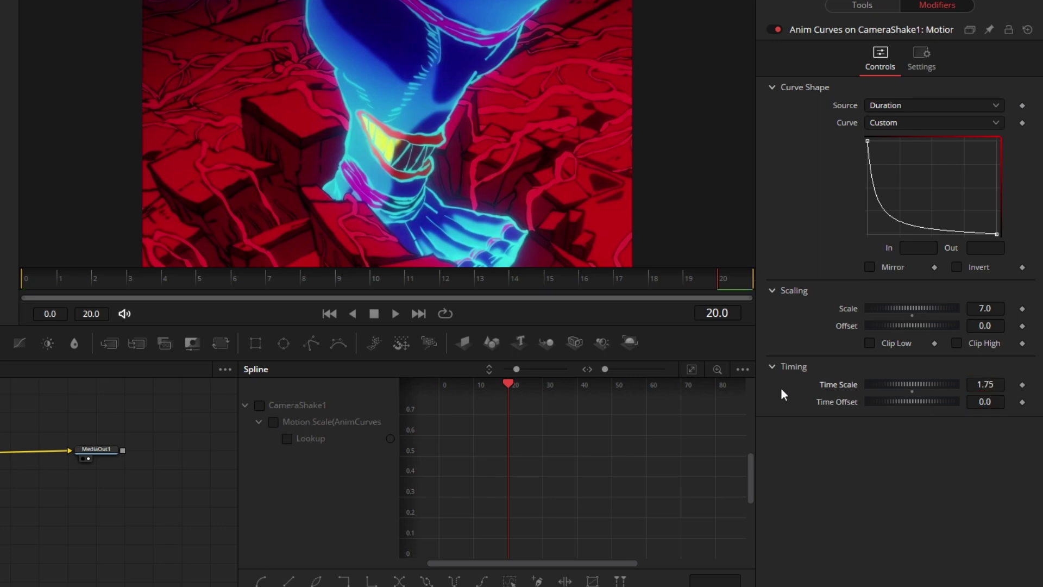
pyautogui.press('space')
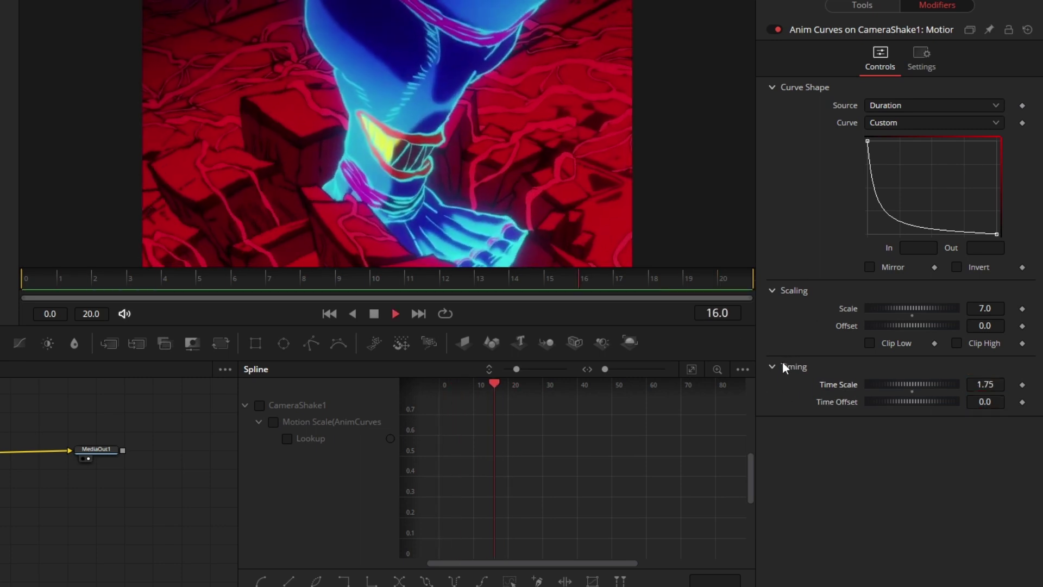
# Step: Raise the camera shake's Tilt Amplitude to 0.882 and preview it
pyautogui.click(861, 6)
pyautogui.press('space')
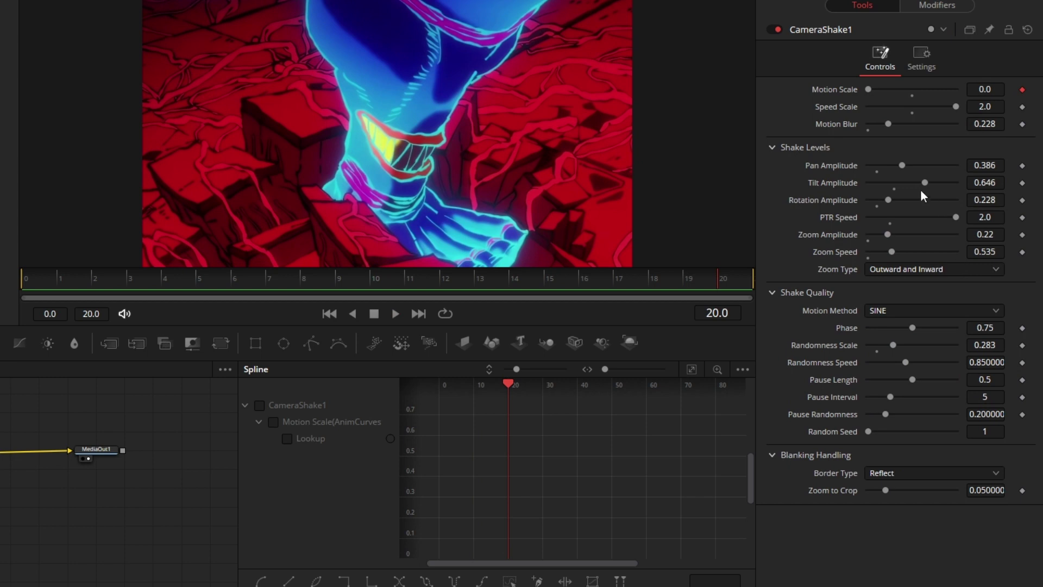
pyautogui.press('space')
pyautogui.moveTo(925, 183); pyautogui.dragTo(946, 183)
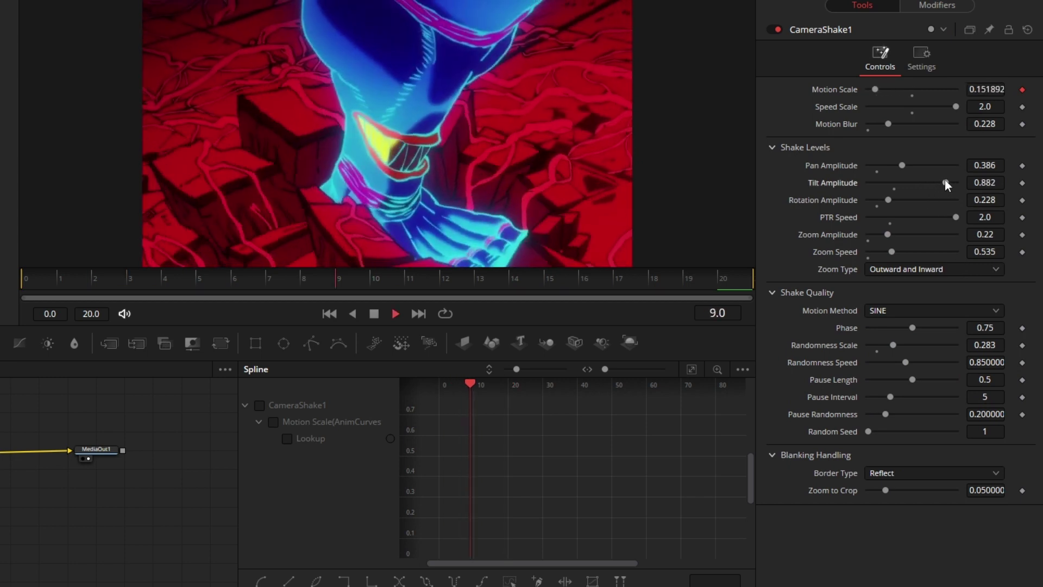
pyautogui.press('space')
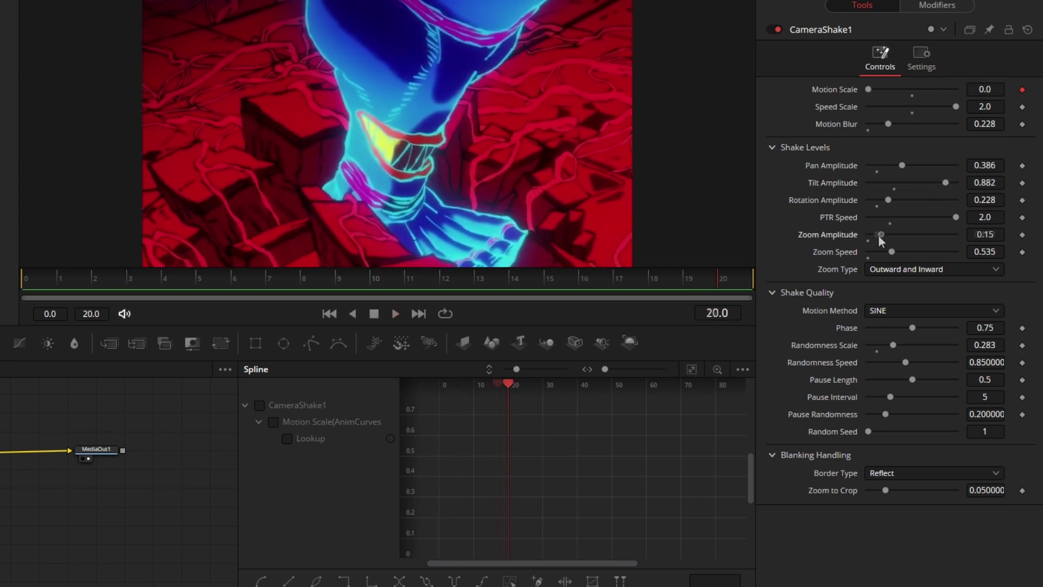